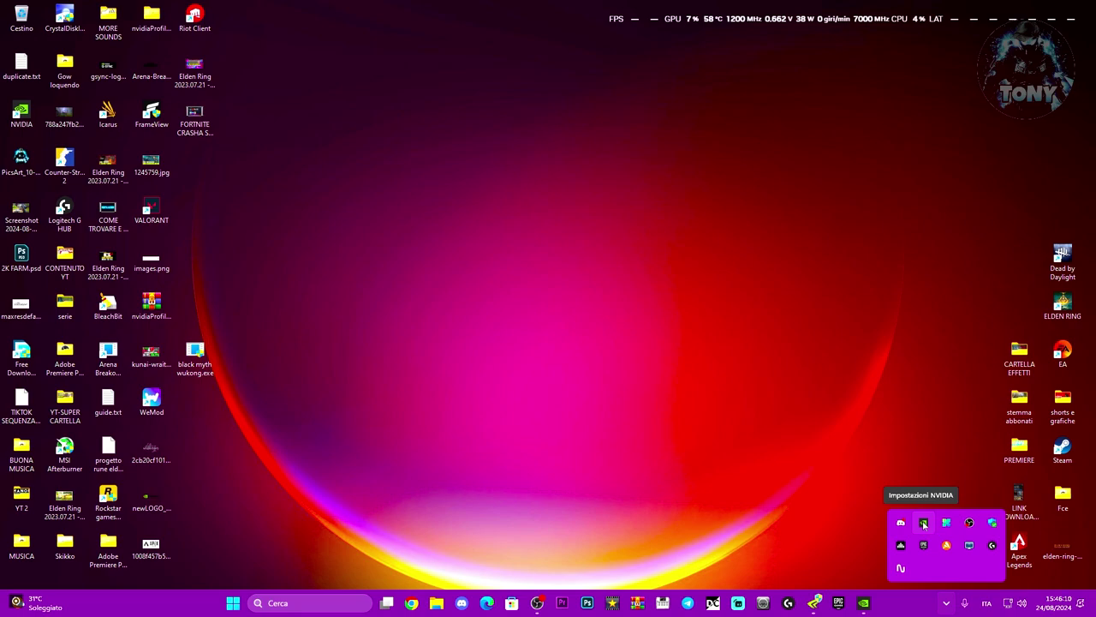
Open the NVIDIA Control Panel and display the program-specific 3D settings under Gestisci le impostazioni 3D
right_click(924, 523)
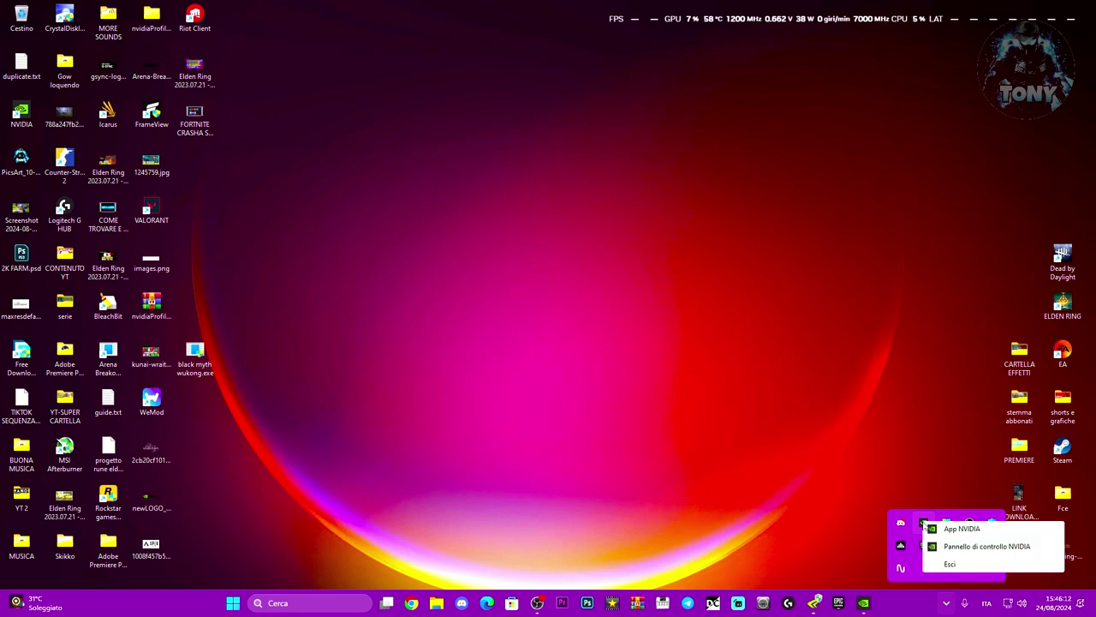
click(963, 559)
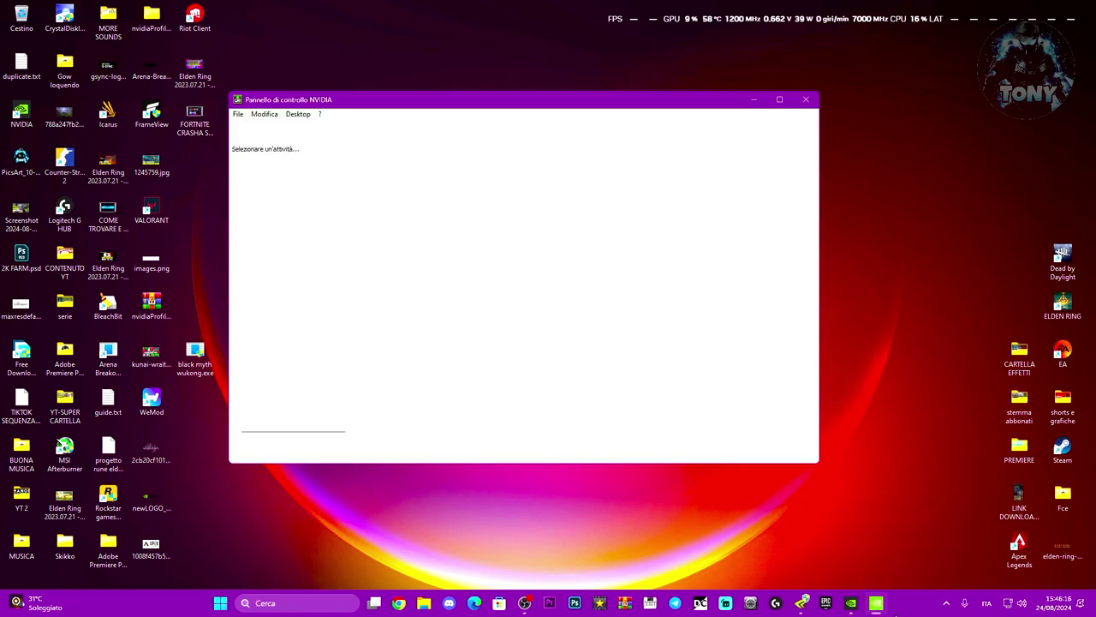
click(294, 179)
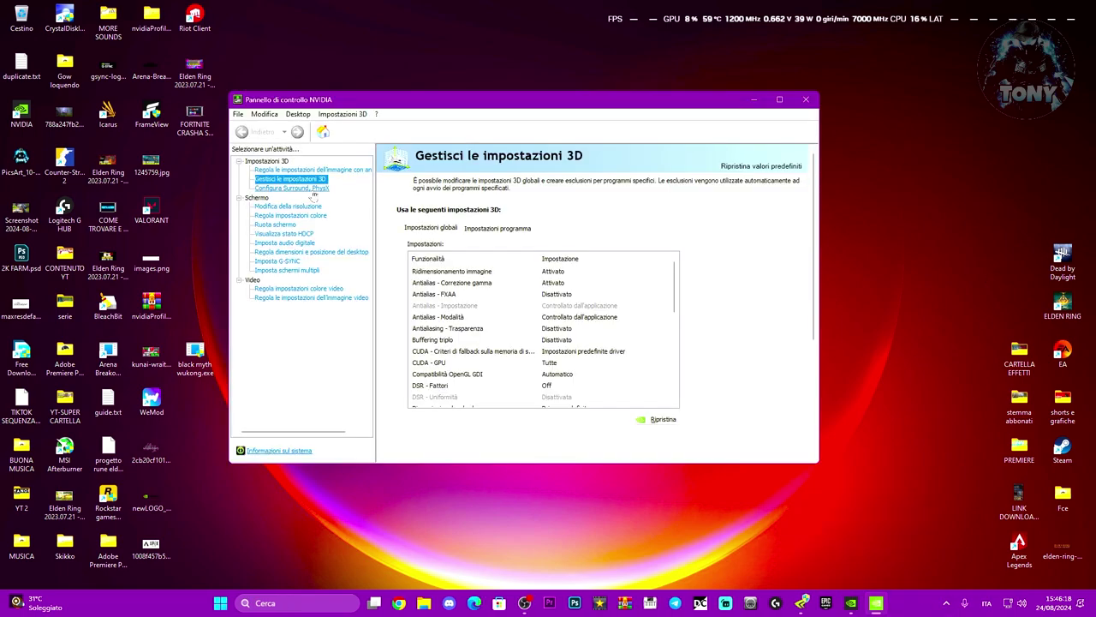
click(296, 181)
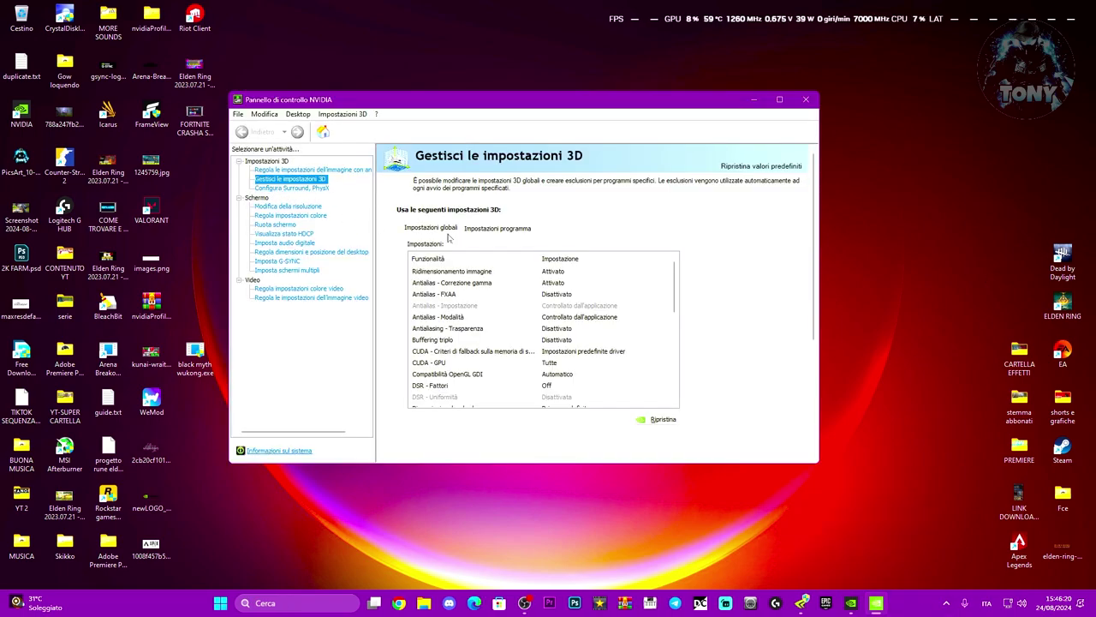
click(485, 230)
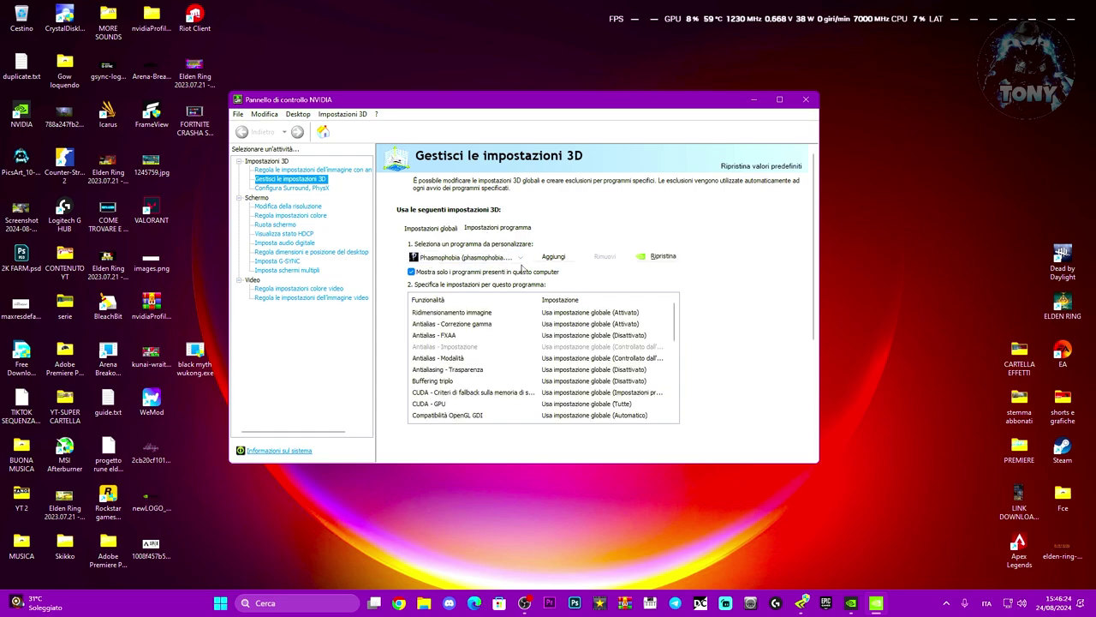
click(554, 257)
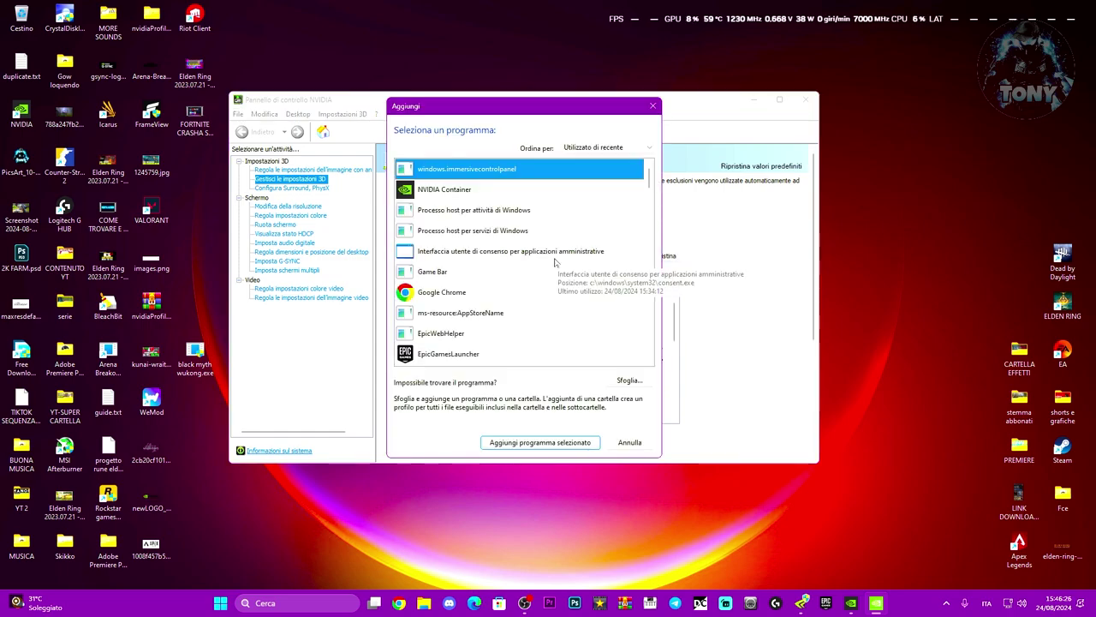
click(628, 378)
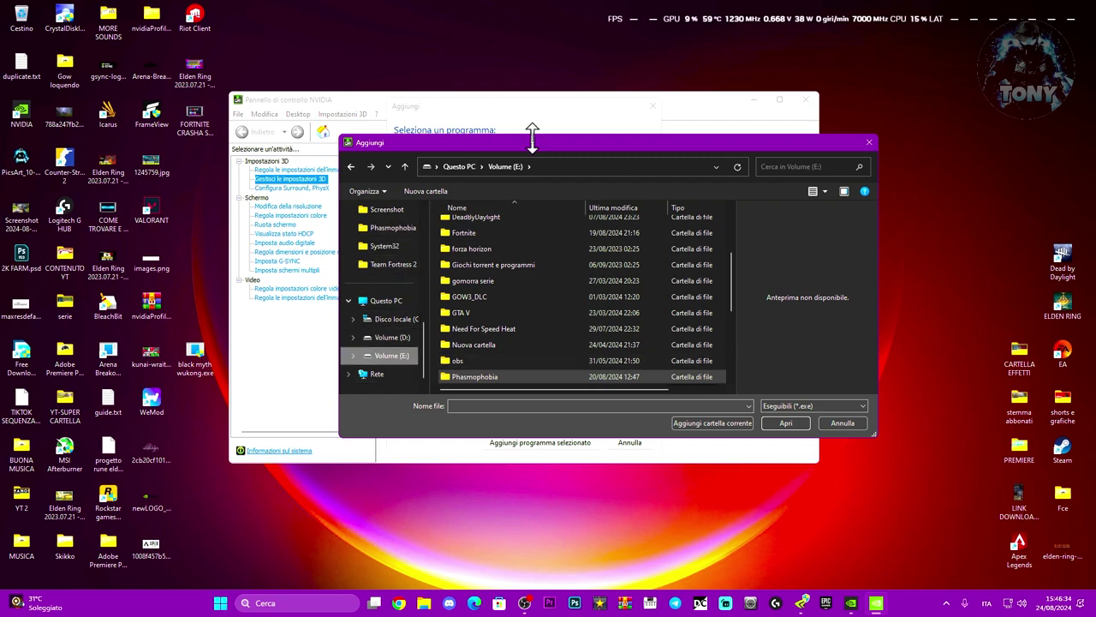
drag(531, 136, 523, 122)
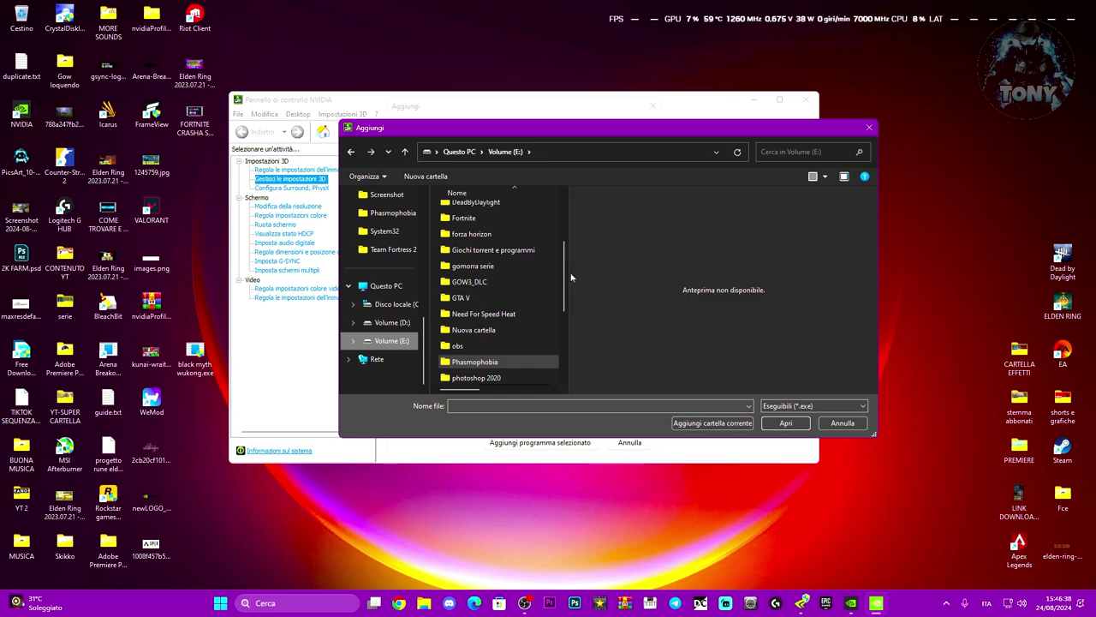
drag(568, 272, 779, 272)
drag(627, 127, 591, 122)
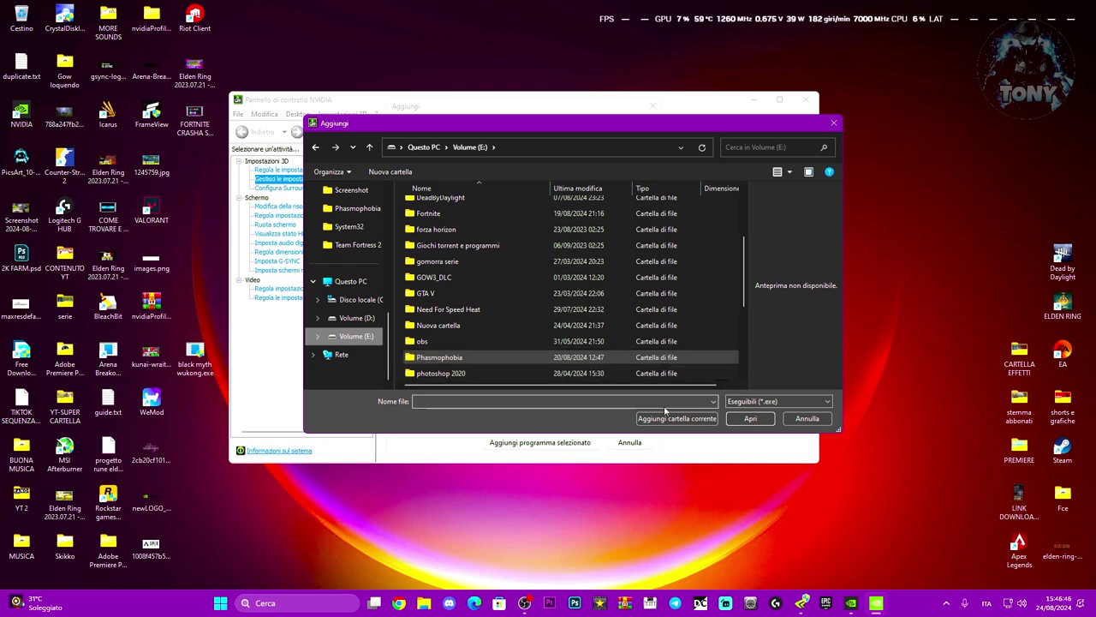
click(806, 418)
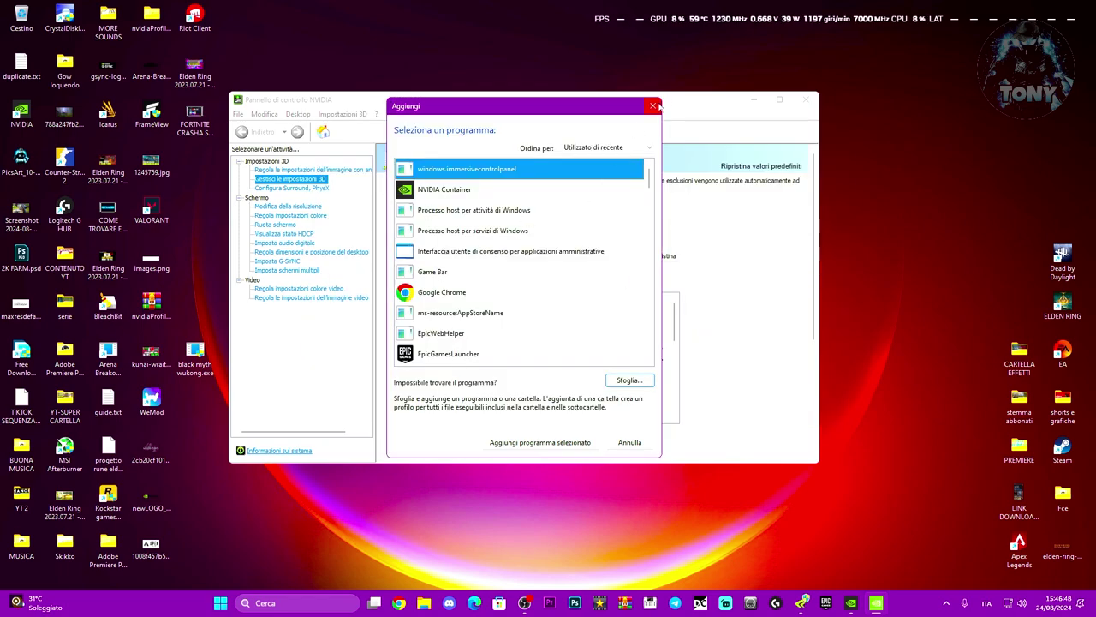
click(653, 105)
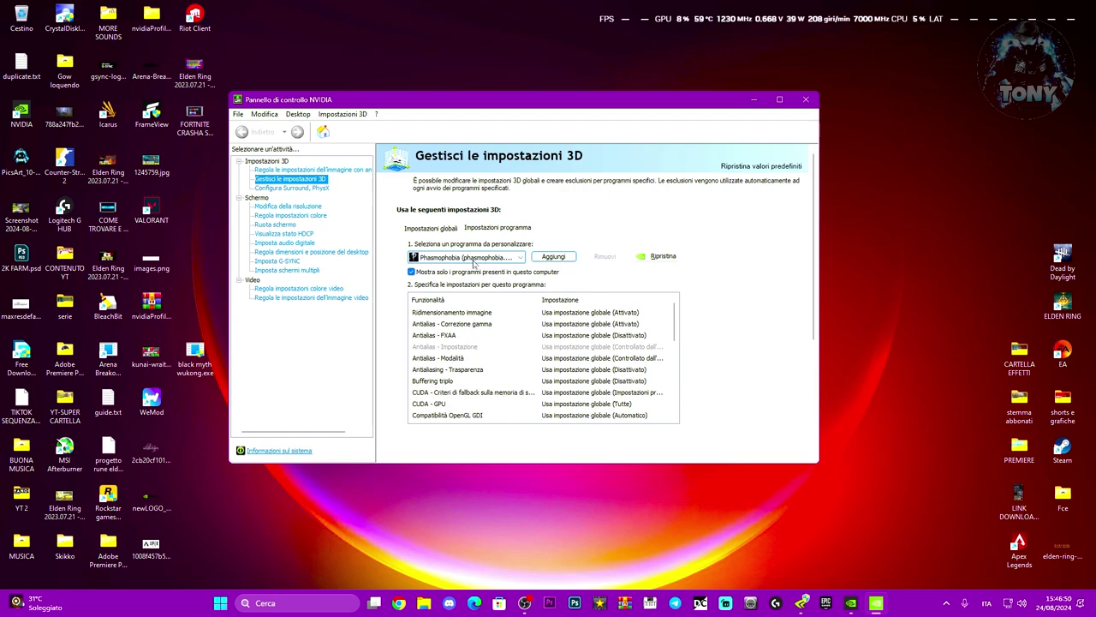
Choose Phasmophobia (phasmophobia.exe) as the program to customise and set its Ridimensionamento immagine to Disattivato
click(474, 259)
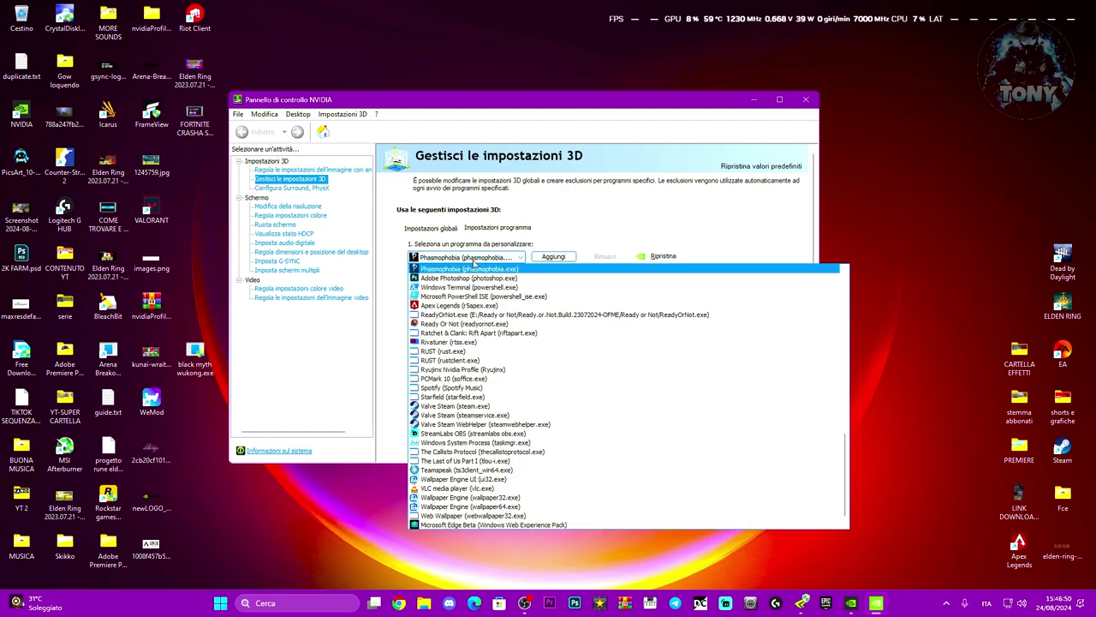
click(510, 273)
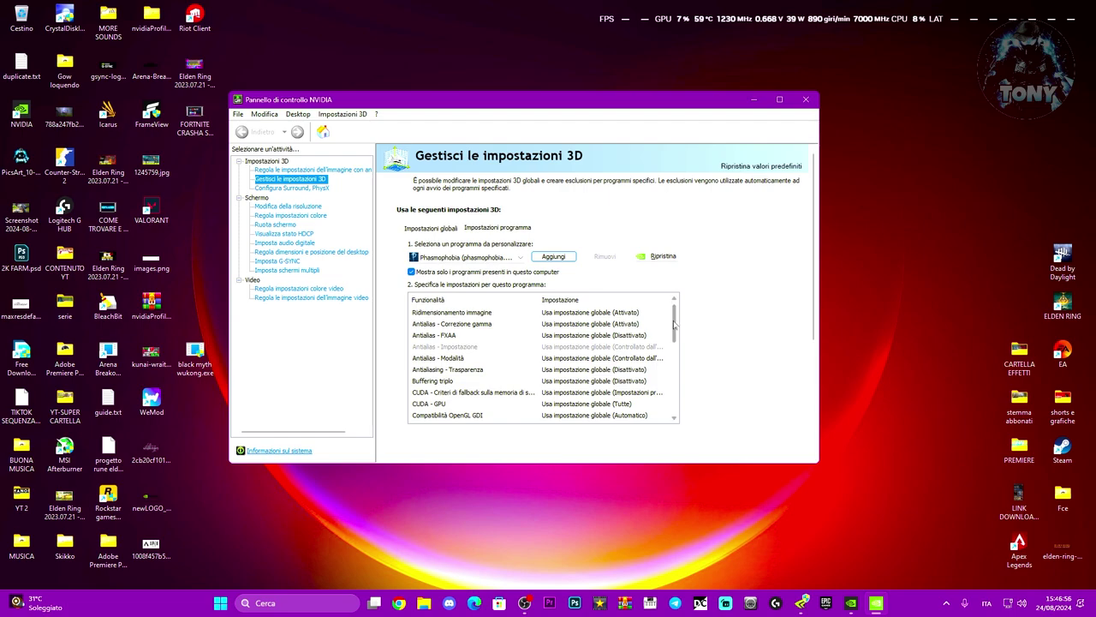
mouse_move(674, 322)
mouse_down()
mouse_move(676, 384)
mouse_move(685, 308)
mouse_up()
click(532, 314)
click(552, 314)
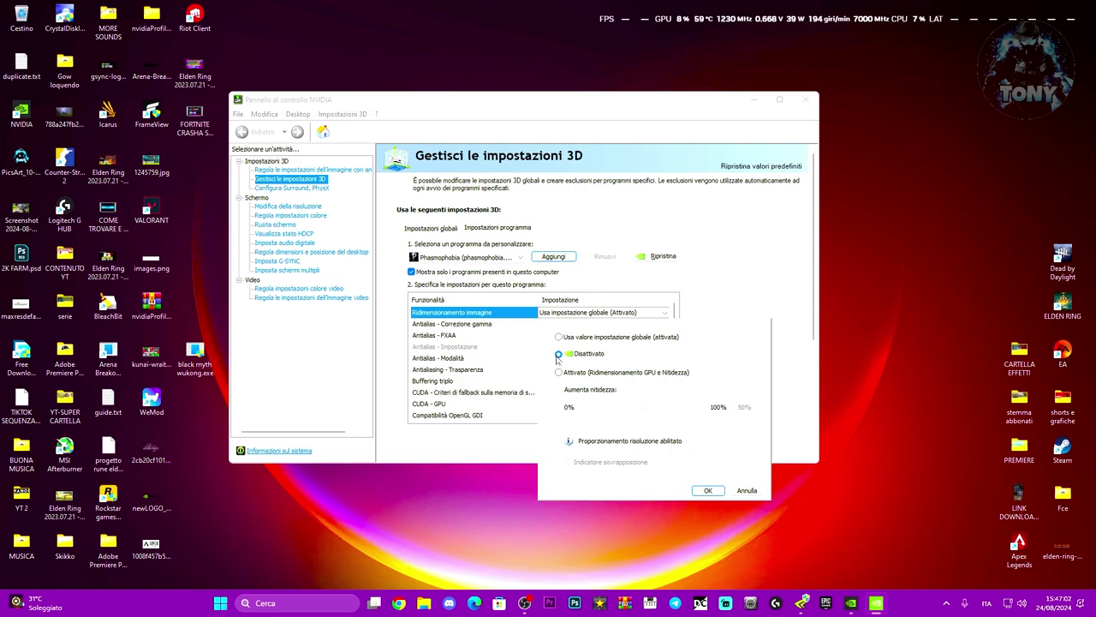
click(707, 490)
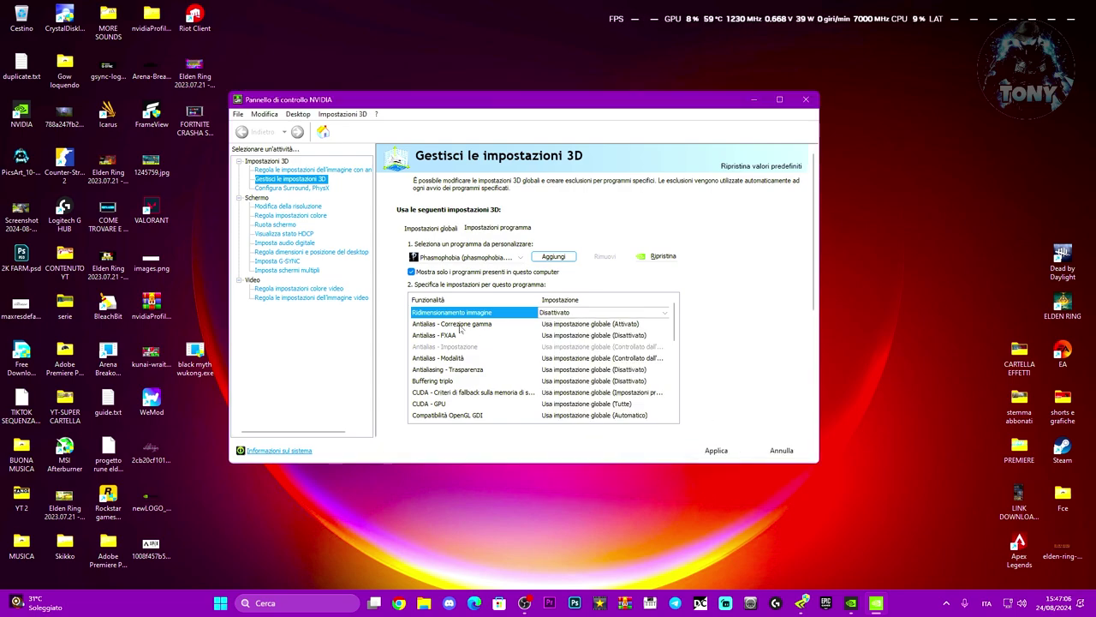
Set Antialias - Correzione gamma and Antialias - FXAA to Disattivato for Phasmophobia
click(561, 325)
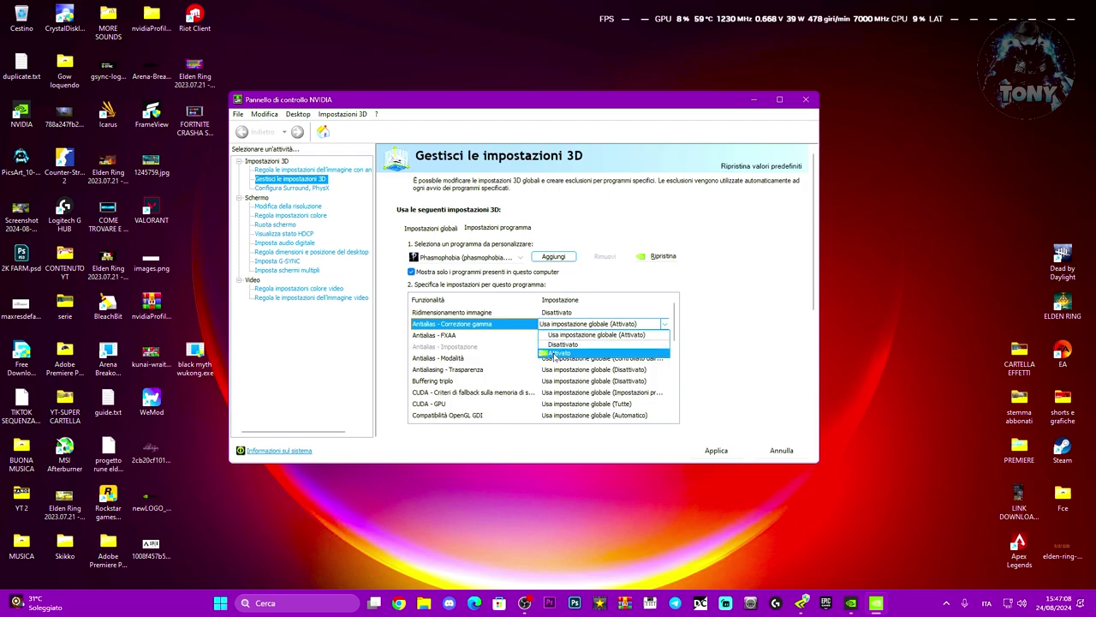
click(561, 344)
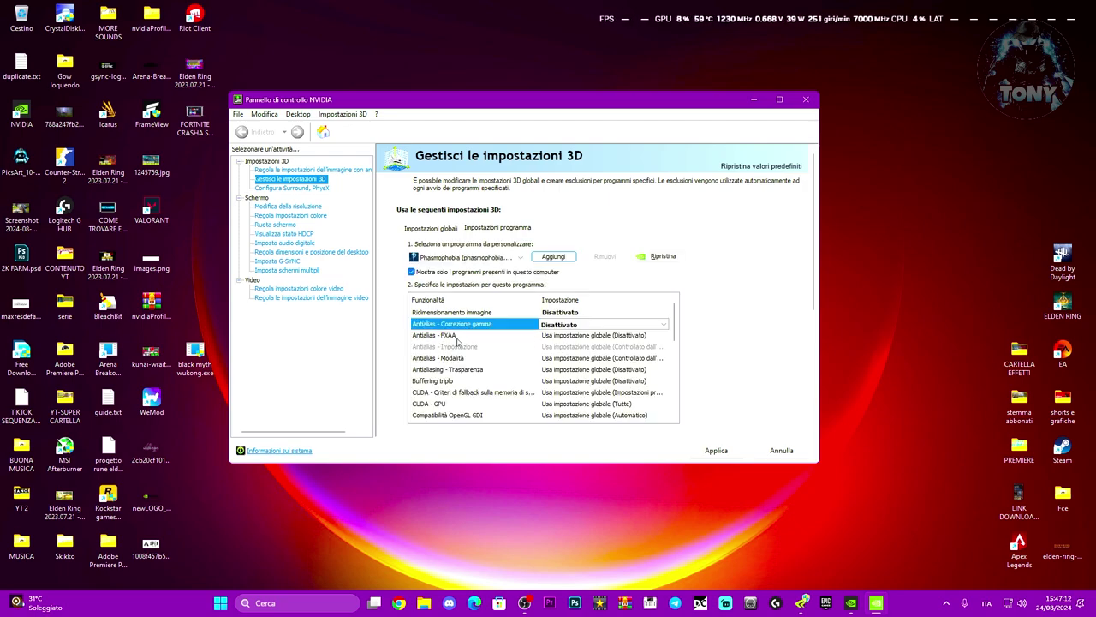
click(601, 337)
click(642, 349)
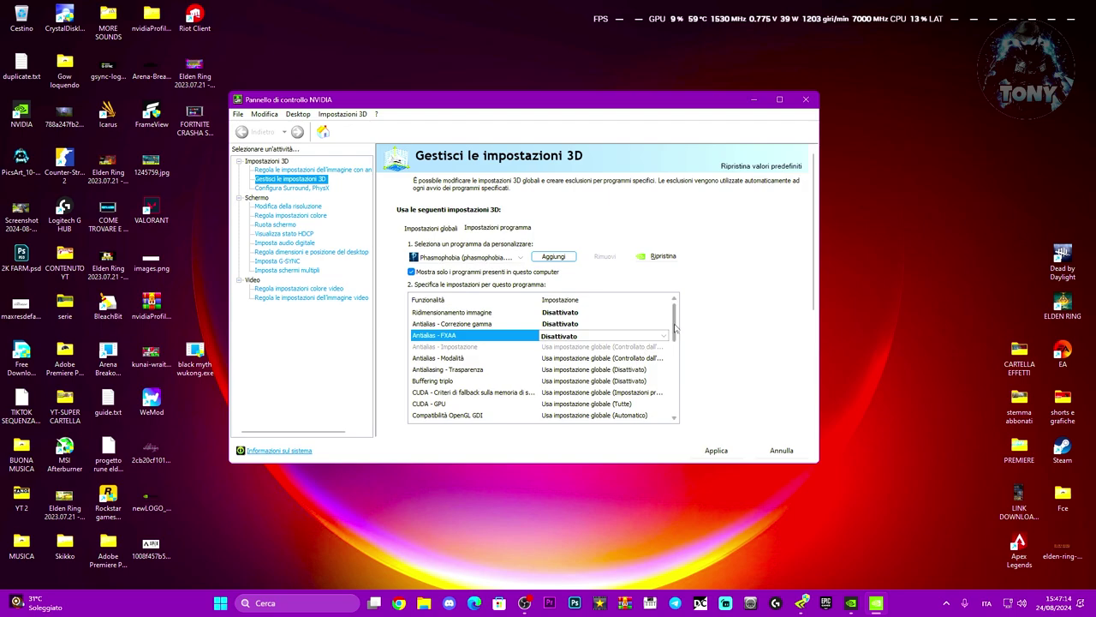
Set Antialias - Modalità to Controllato dall'applicazione and Antialiasing - Trasparenza to Disattivato
scroll(616, 343, down, 1)
click(565, 315)
click(565, 315)
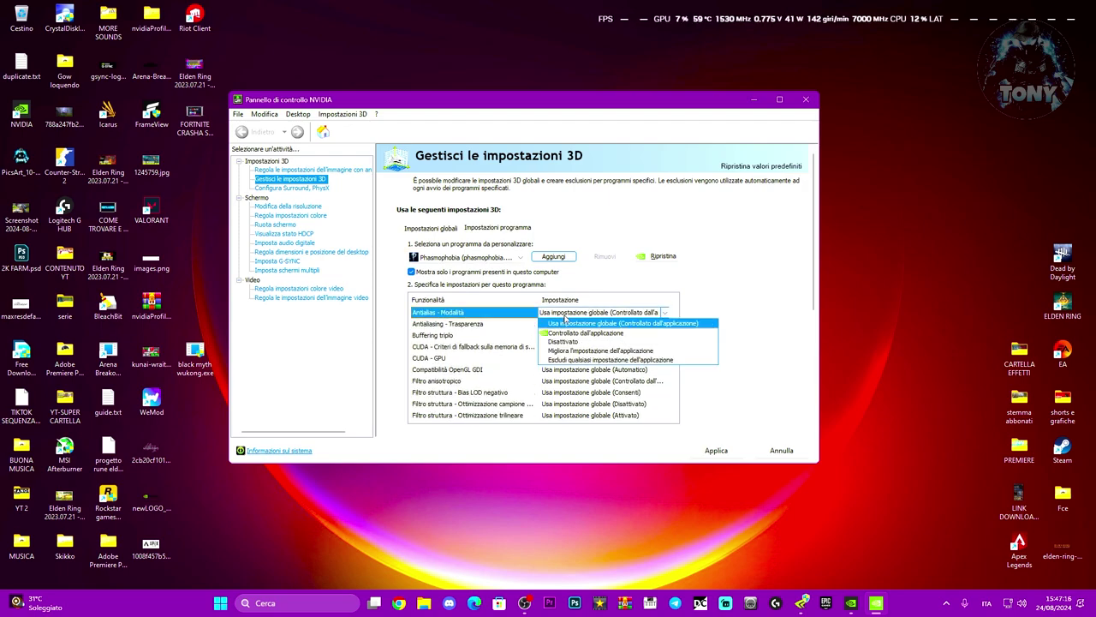
click(667, 332)
scroll(667, 333, down, 2)
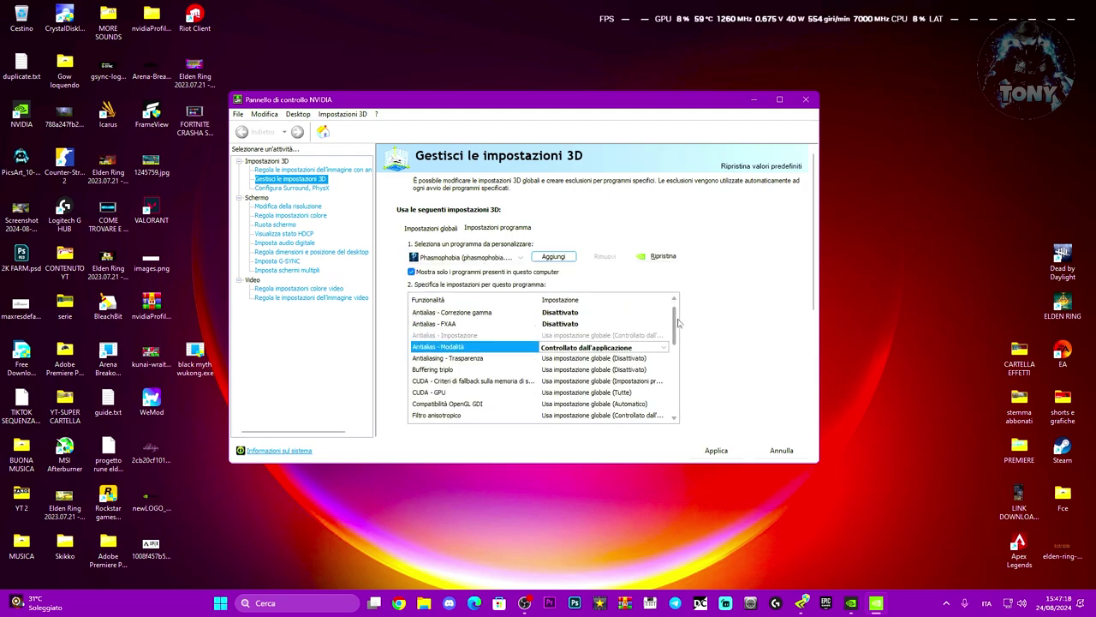
click(561, 347)
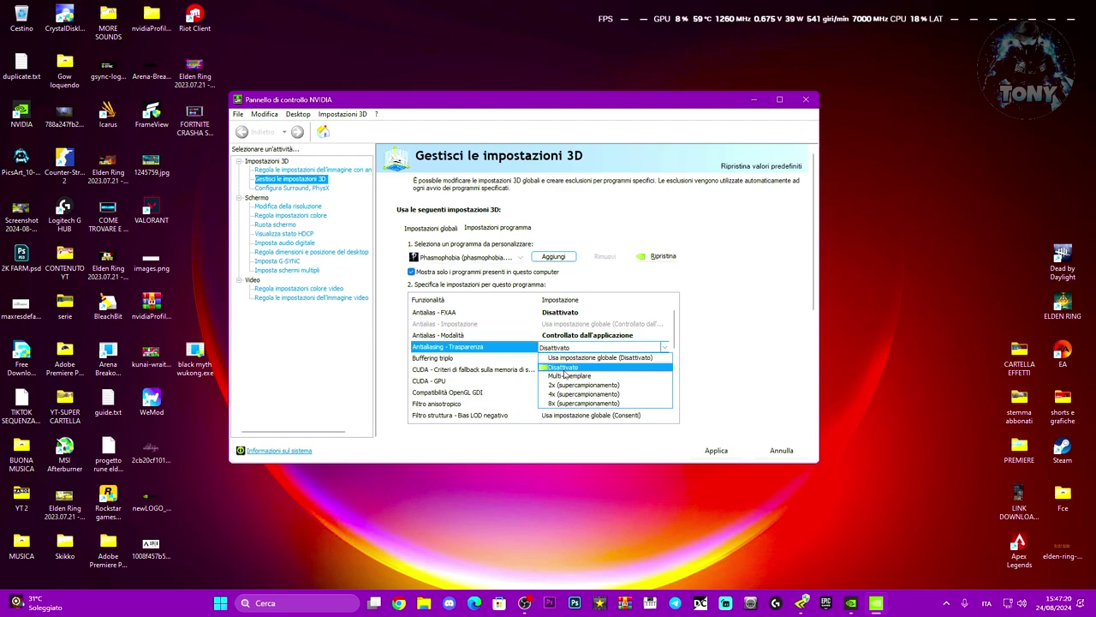
click(561, 356)
Set both Buffering triplo and Filtro anisotropico to Disattivato
drag(675, 323, 675, 345)
scroll(675, 344, up, 2)
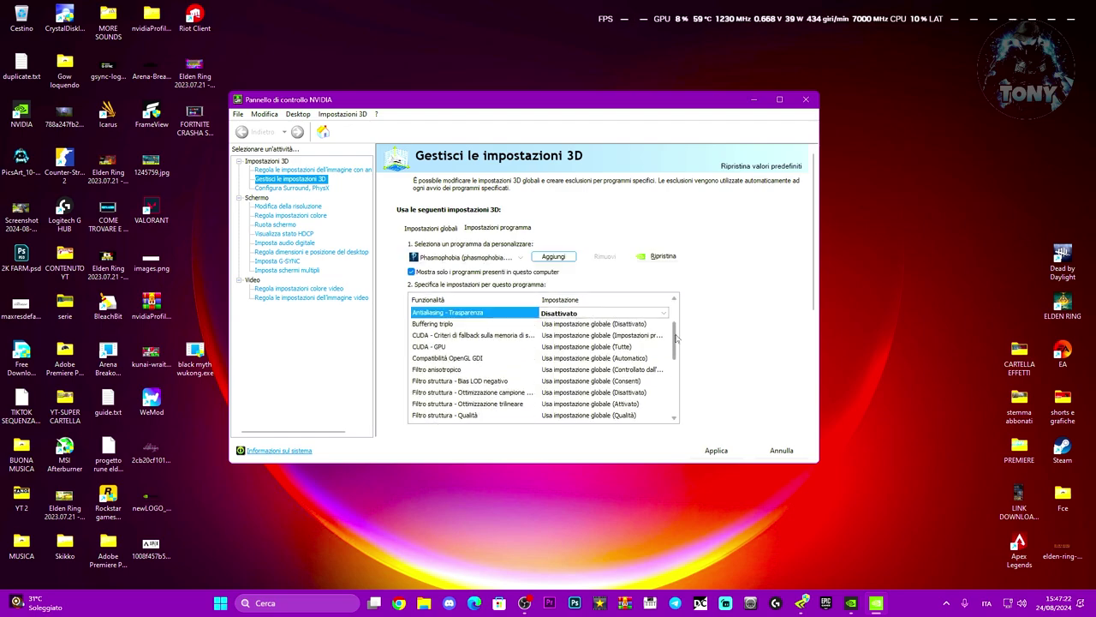
click(558, 325)
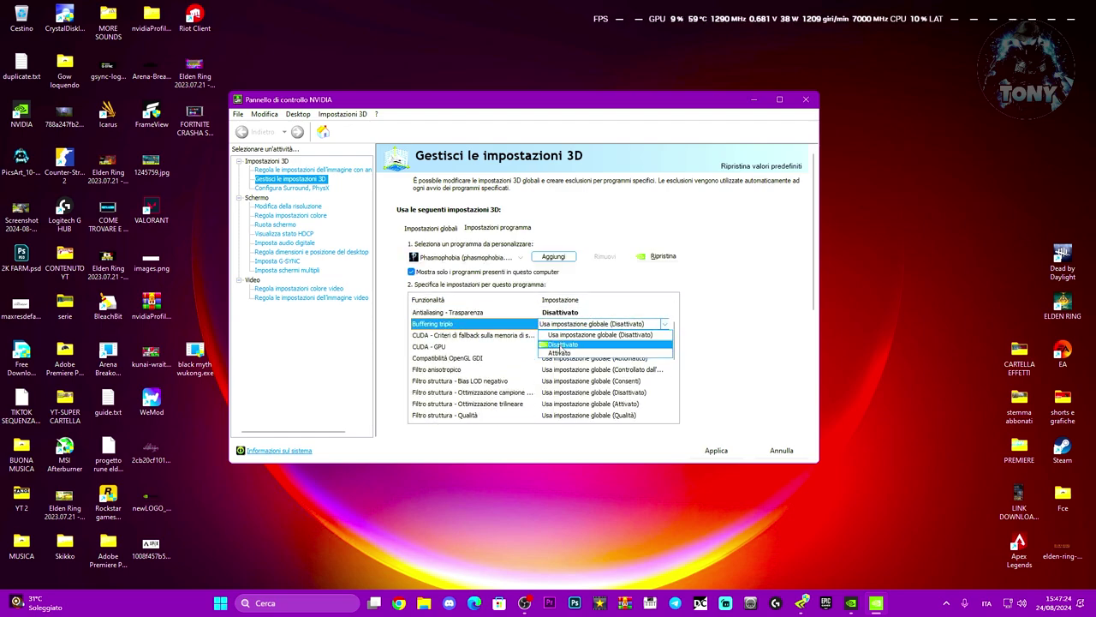
click(562, 345)
drag(676, 321, 674, 348)
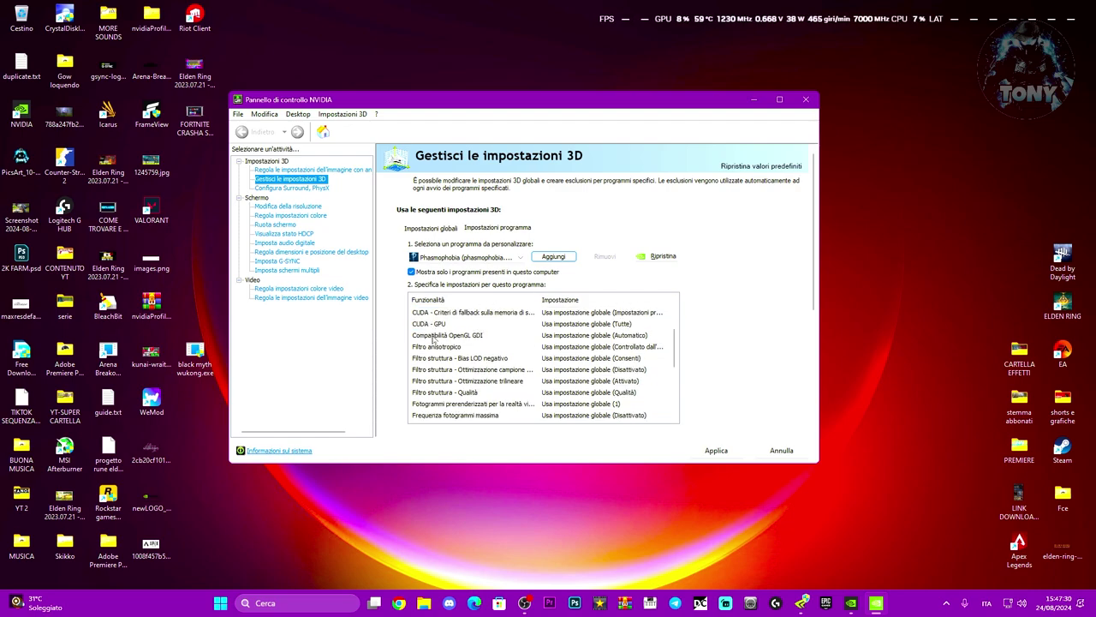
click(477, 349)
click(595, 349)
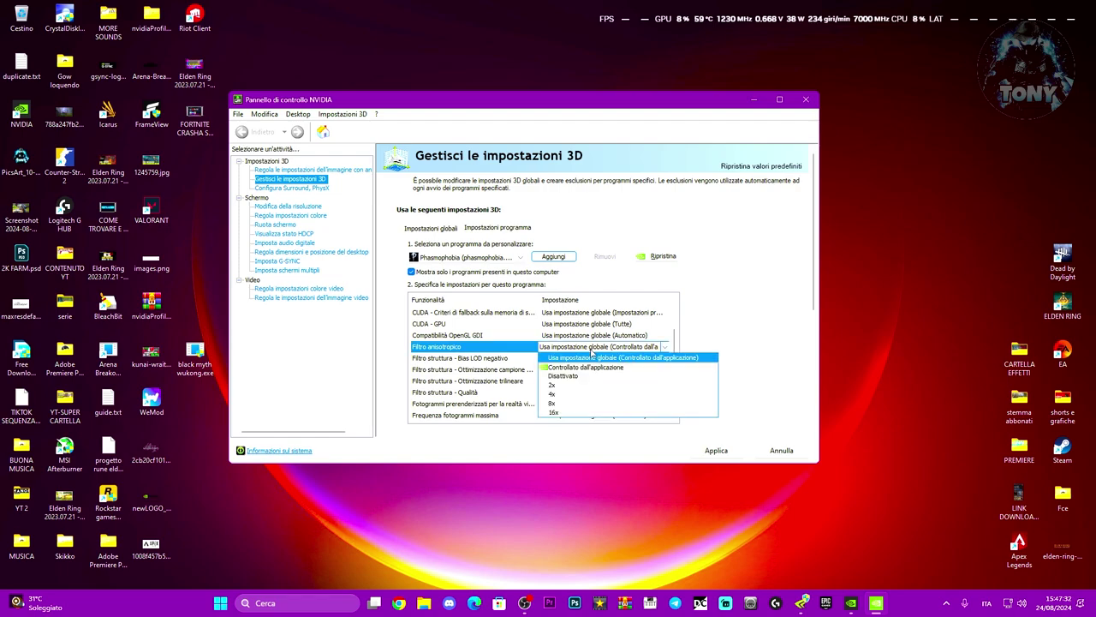
click(558, 377)
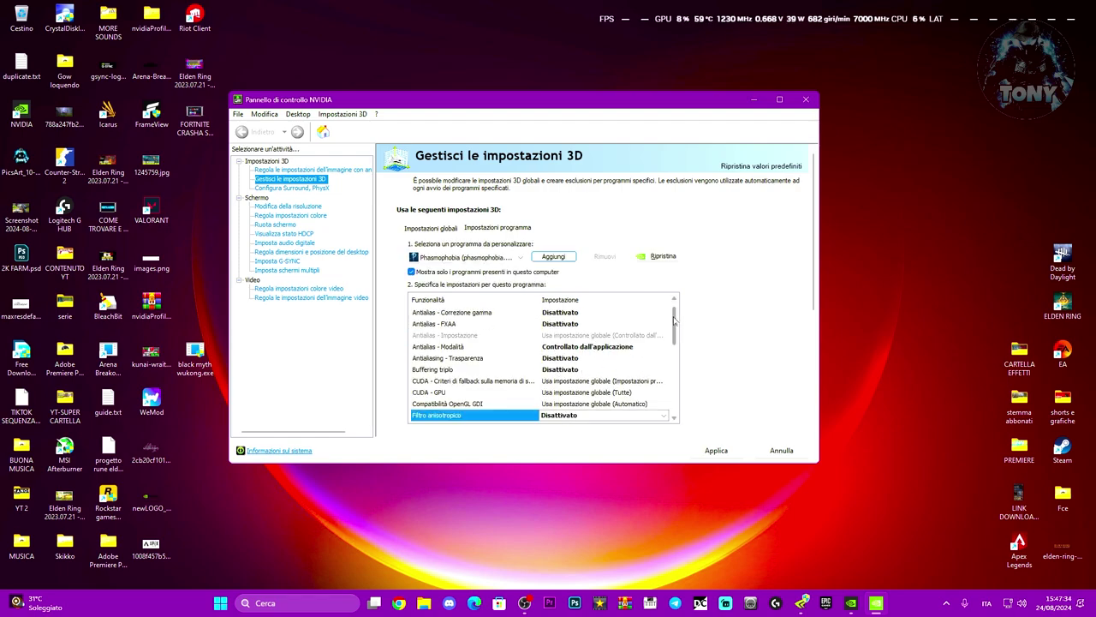
Set the texture filter's Bias LOD negativo to Consenti, and its sample optimisation and Ottimizzazione trilineare to Disattivato
scroll(675, 358, down, 3)
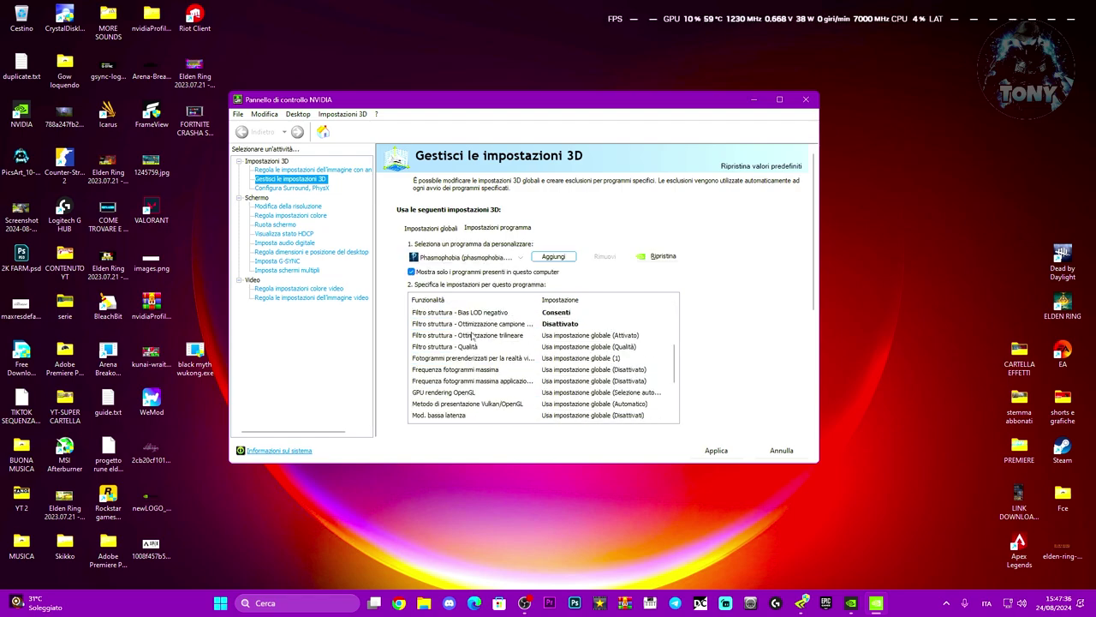
click(546, 338)
click(545, 338)
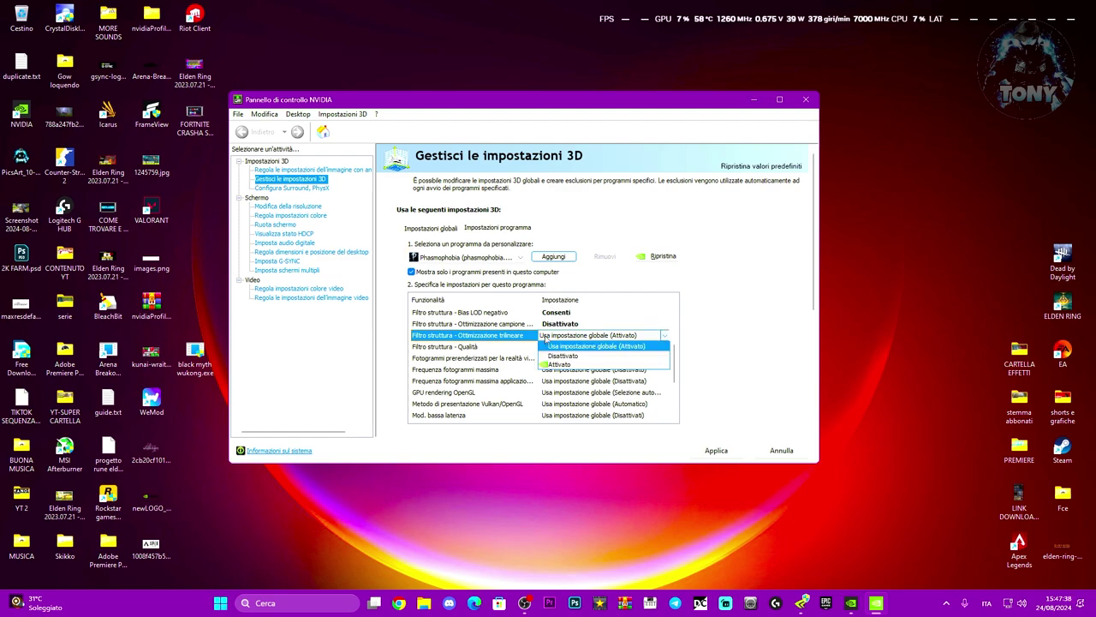
click(552, 362)
scroll(674, 351, up, 2)
scroll(675, 347, down, 1)
scroll(675, 347, down, 2)
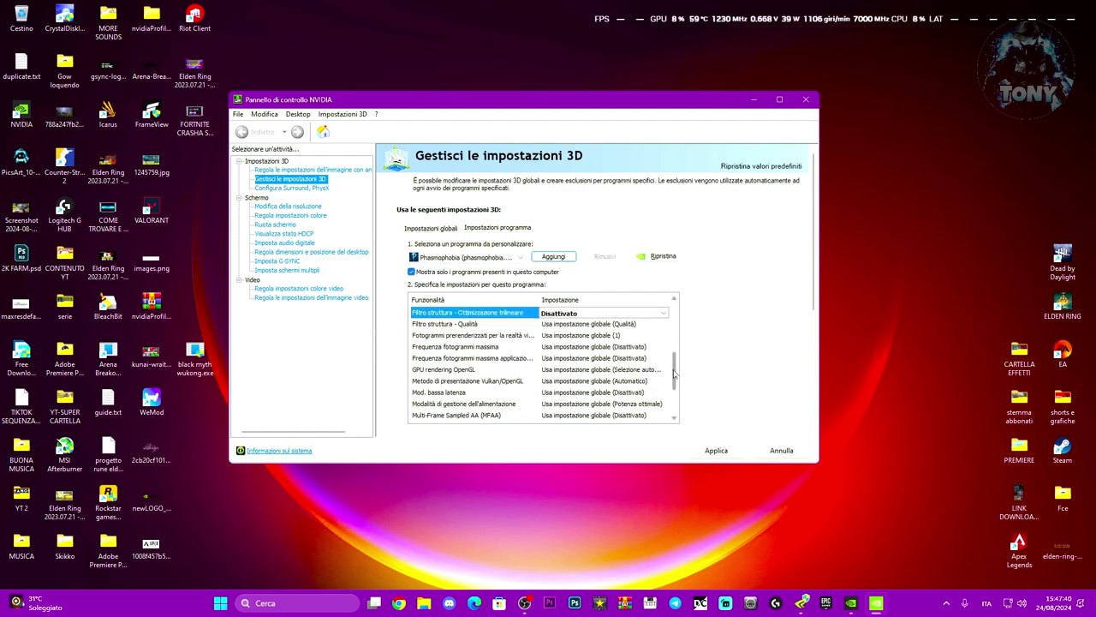
Set Filtro struttura - Qualità to Prestazioni elevate and the virtual-reality pre-rendered frames to Usa impostazione globale (1)
click(599, 324)
click(573, 371)
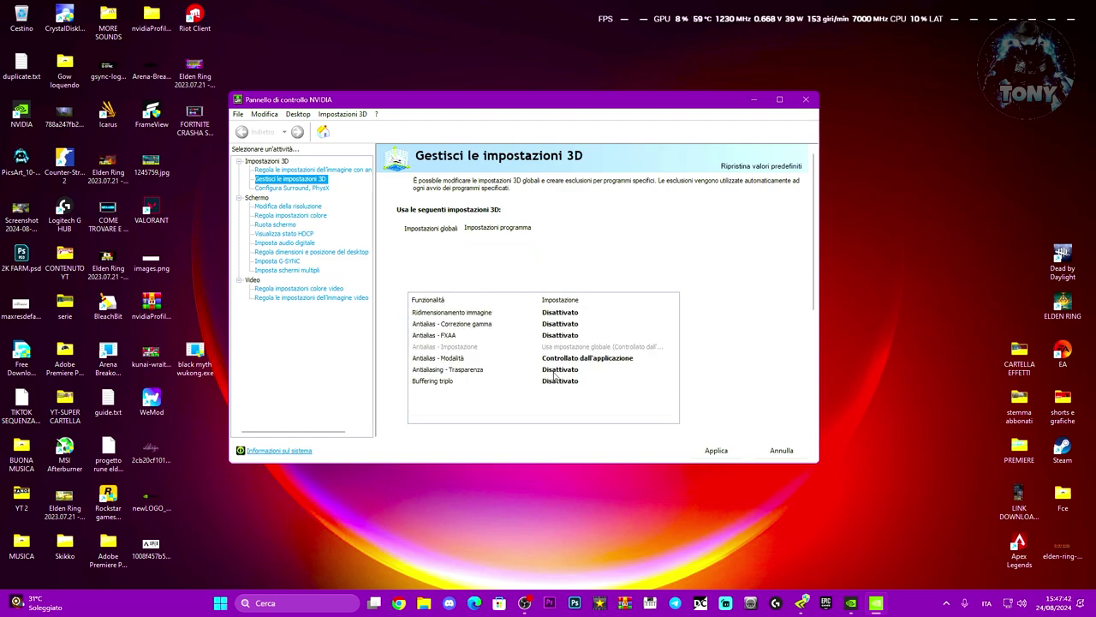
scroll(674, 369, down, 5)
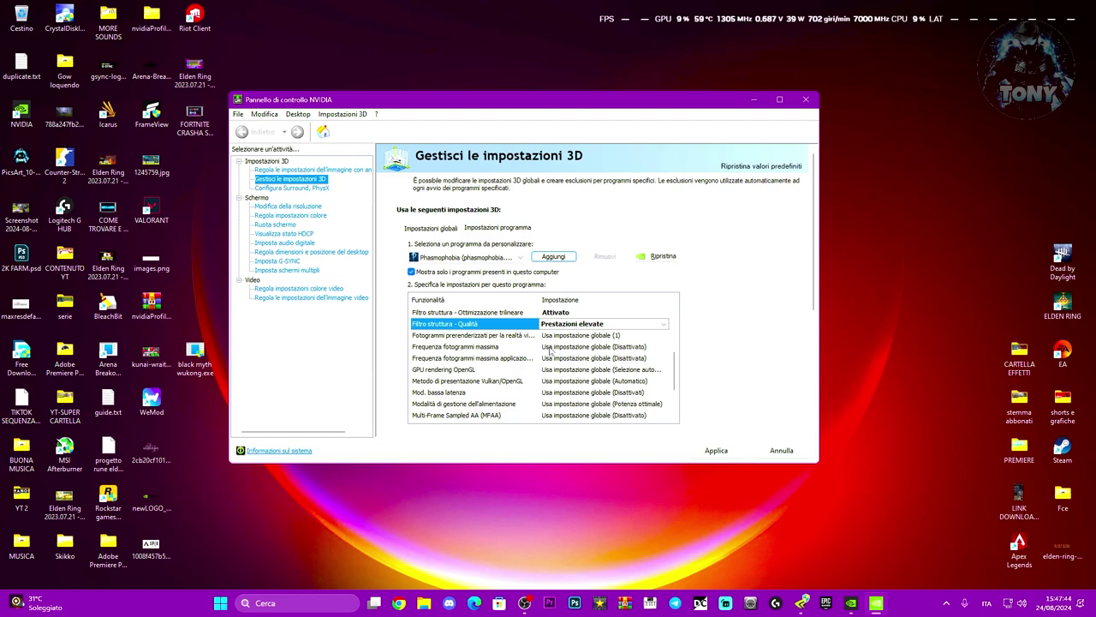
click(574, 336)
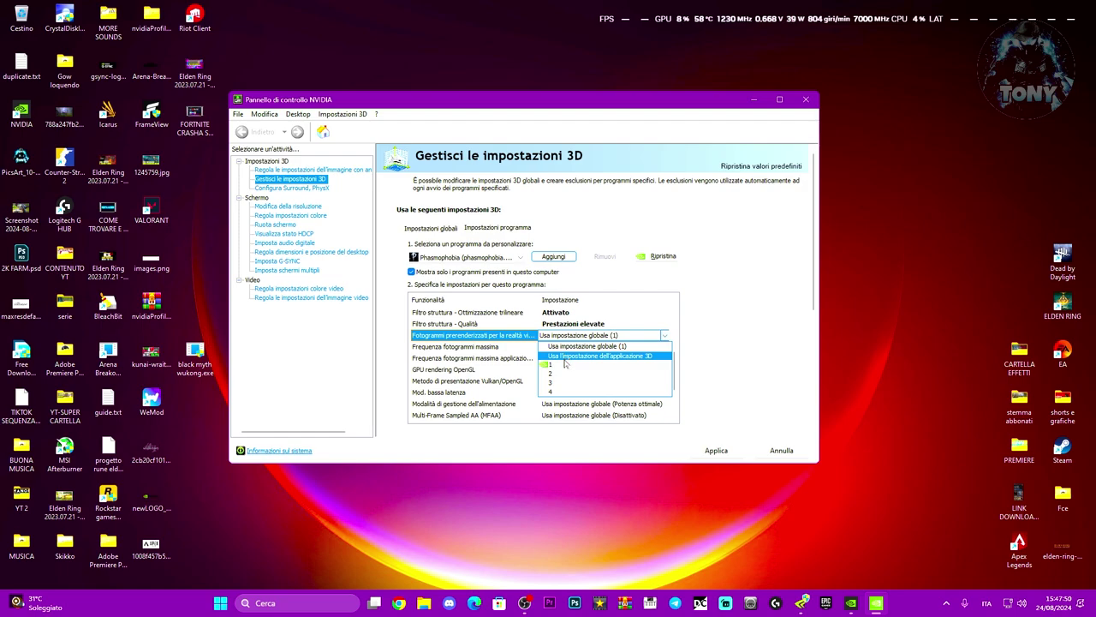
click(562, 346)
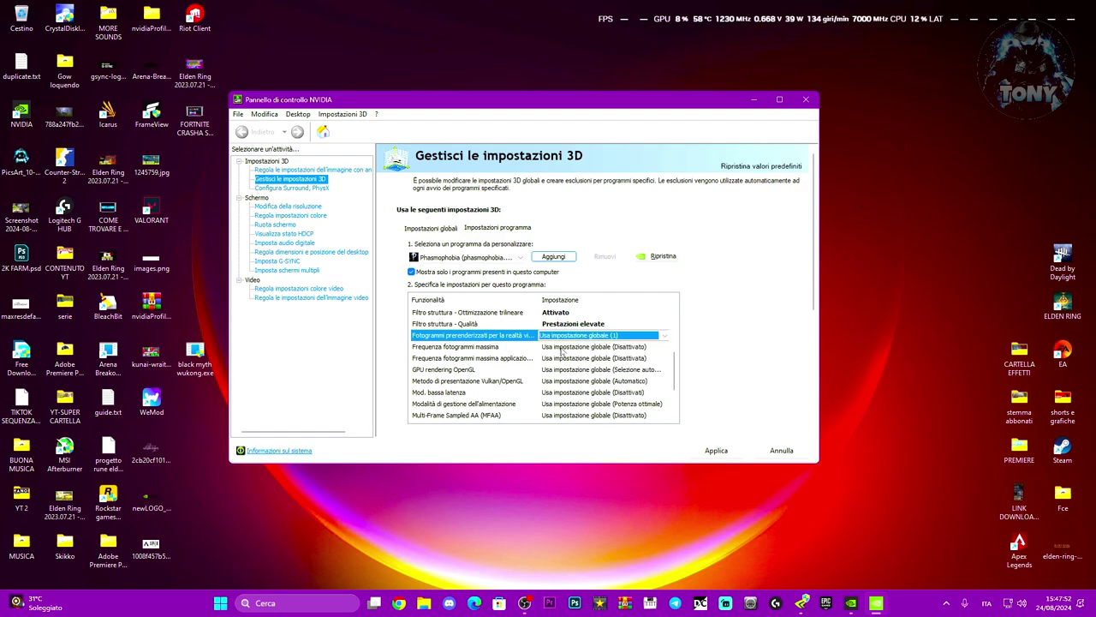
Enable Frequenza fotogrammi massima for Phasmophobia and set the limit to 1000 FPS
drag(676, 366, 677, 377)
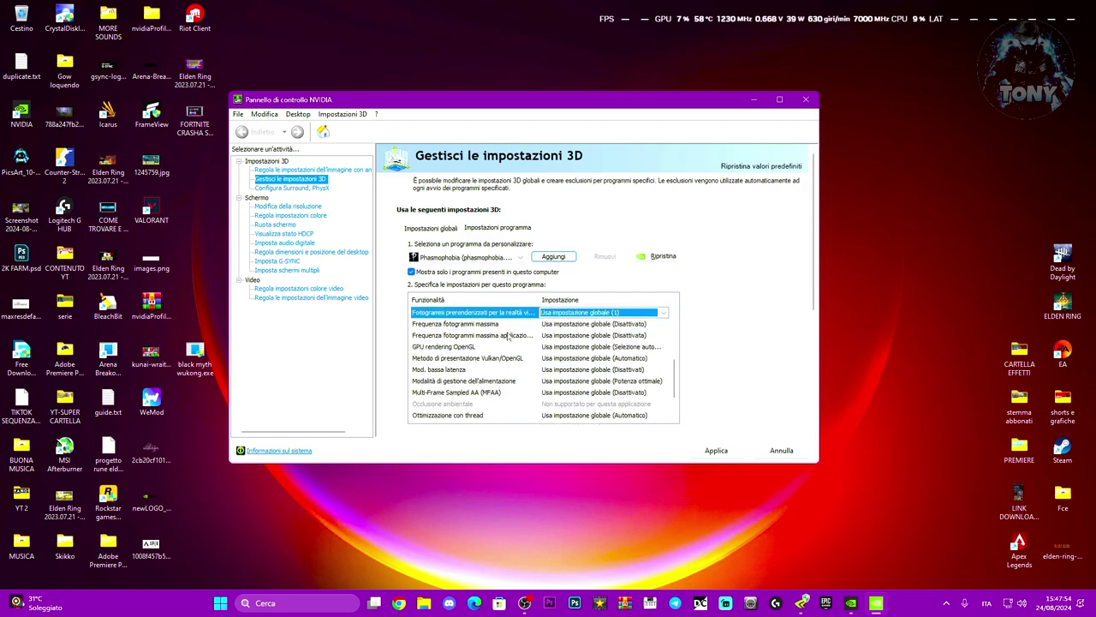
click(549, 325)
click(559, 382)
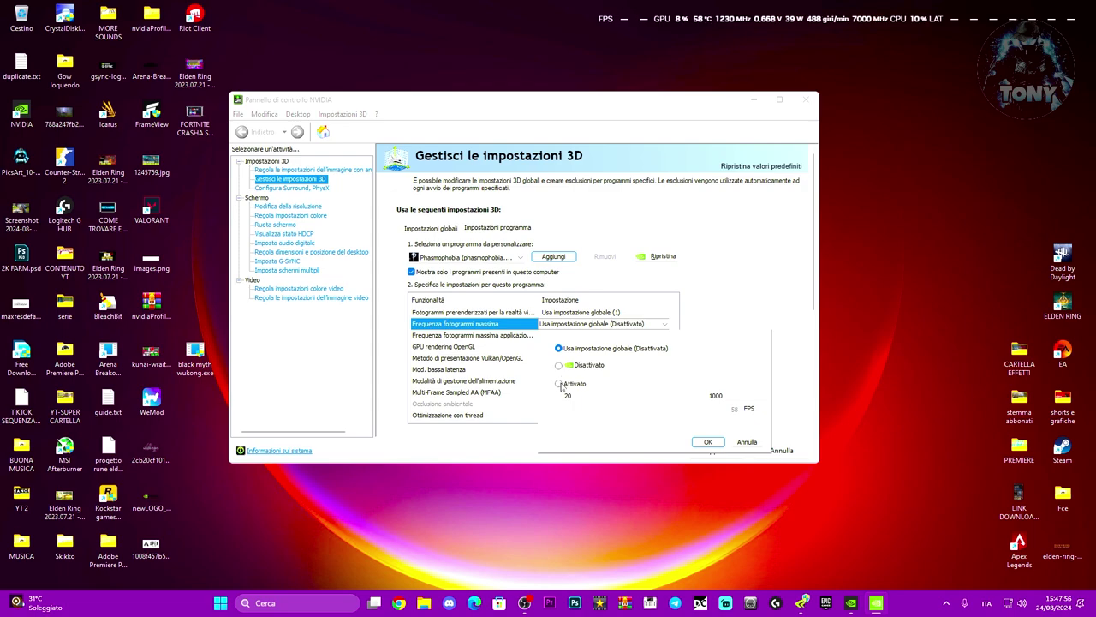
drag(570, 408, 715, 408)
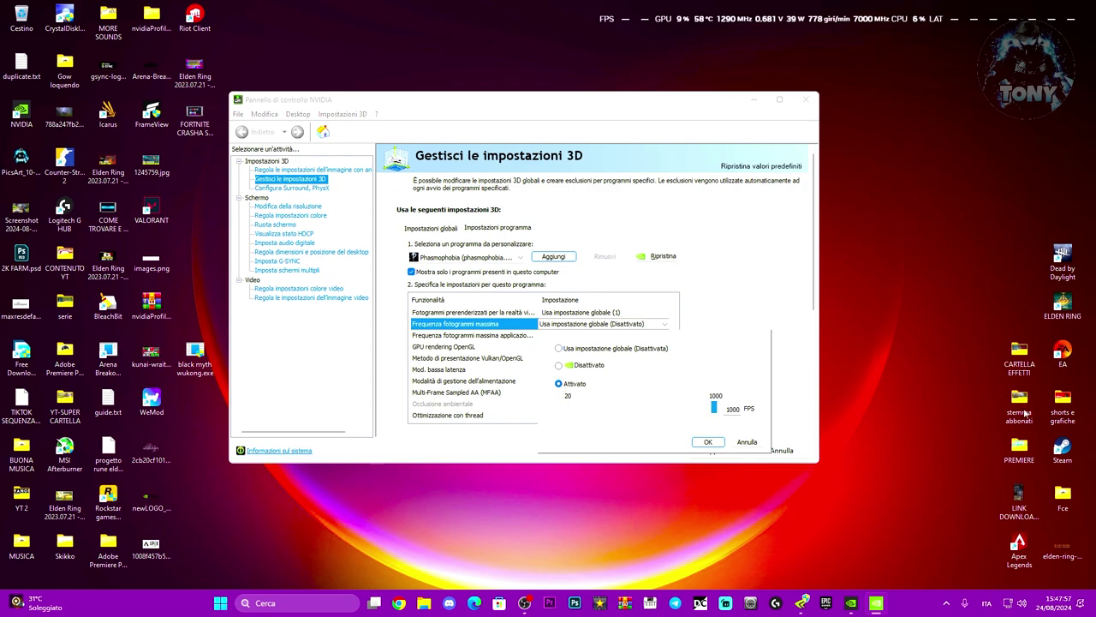
click(707, 442)
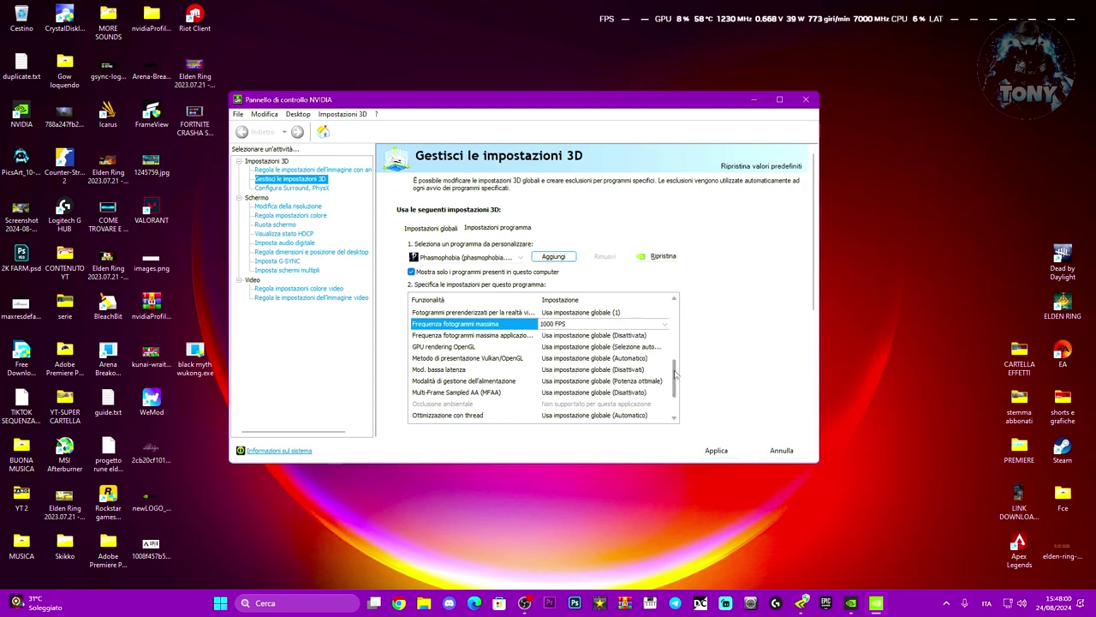
click(579, 335)
click(575, 326)
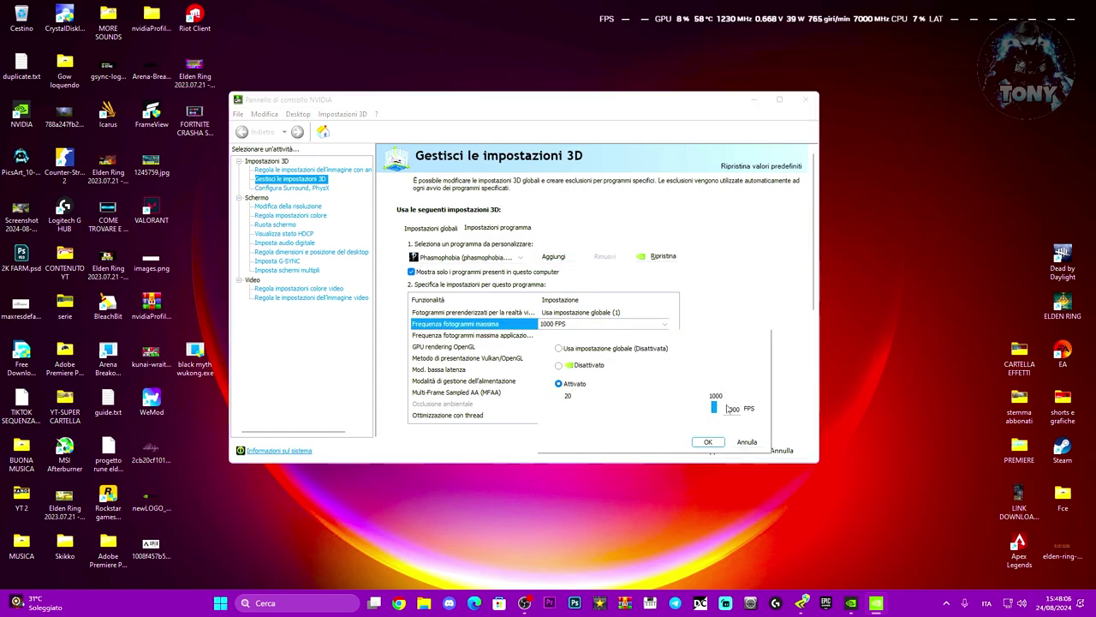
click(704, 442)
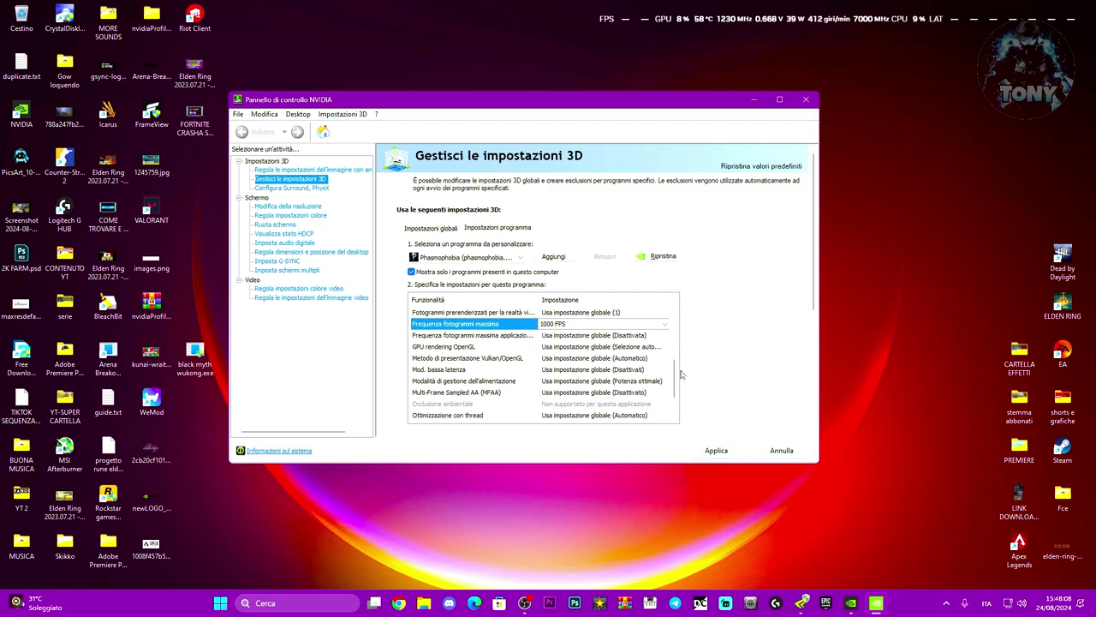
Set the application maximum frame rate (Frequenza fotogrammi massima applicazione) to Disattivata and Mod. bassa latenza to Ultra
click(479, 337)
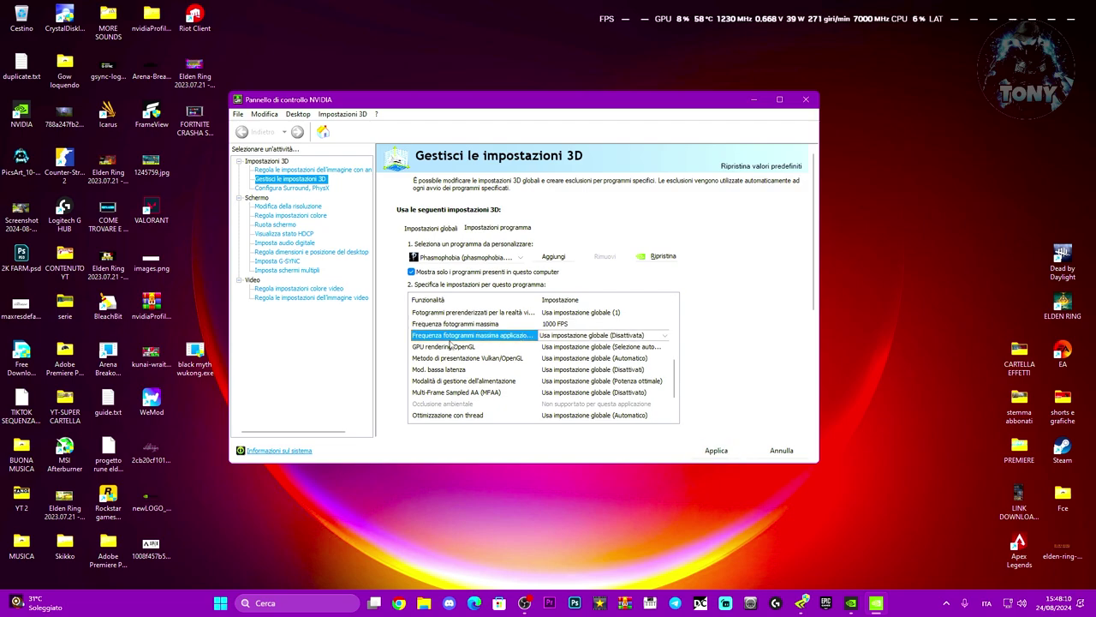
click(599, 335)
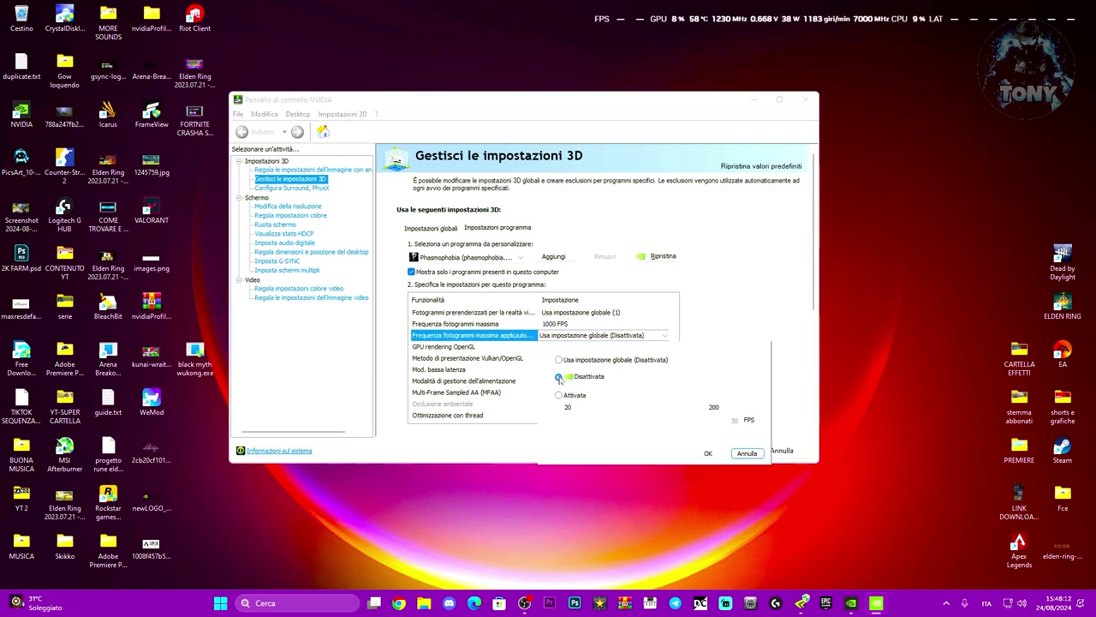
click(708, 453)
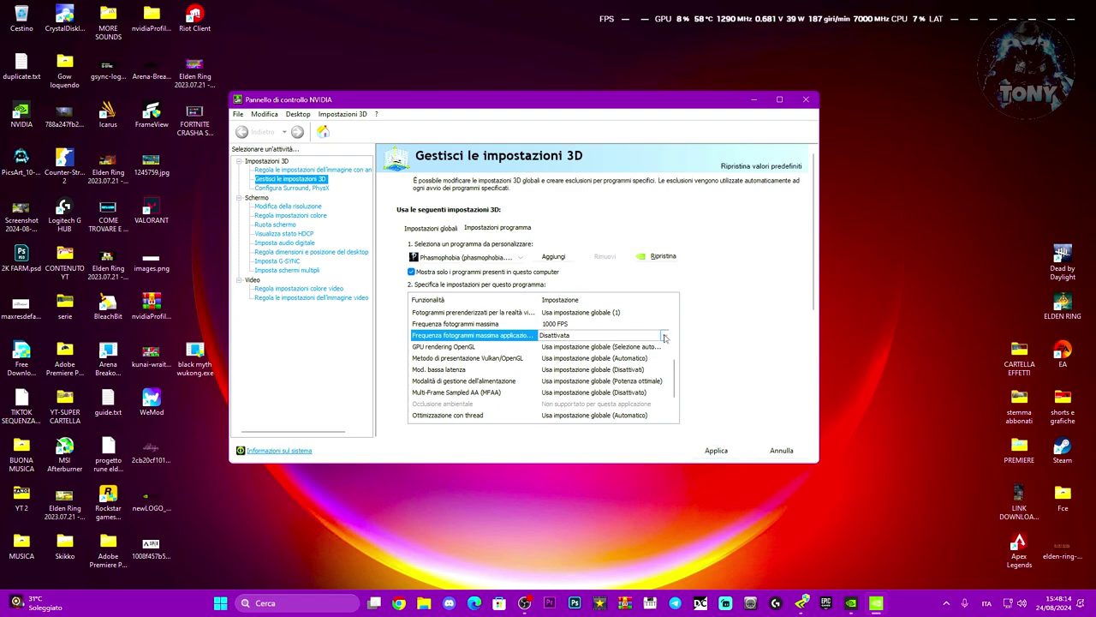
scroll(677, 368, down, 1)
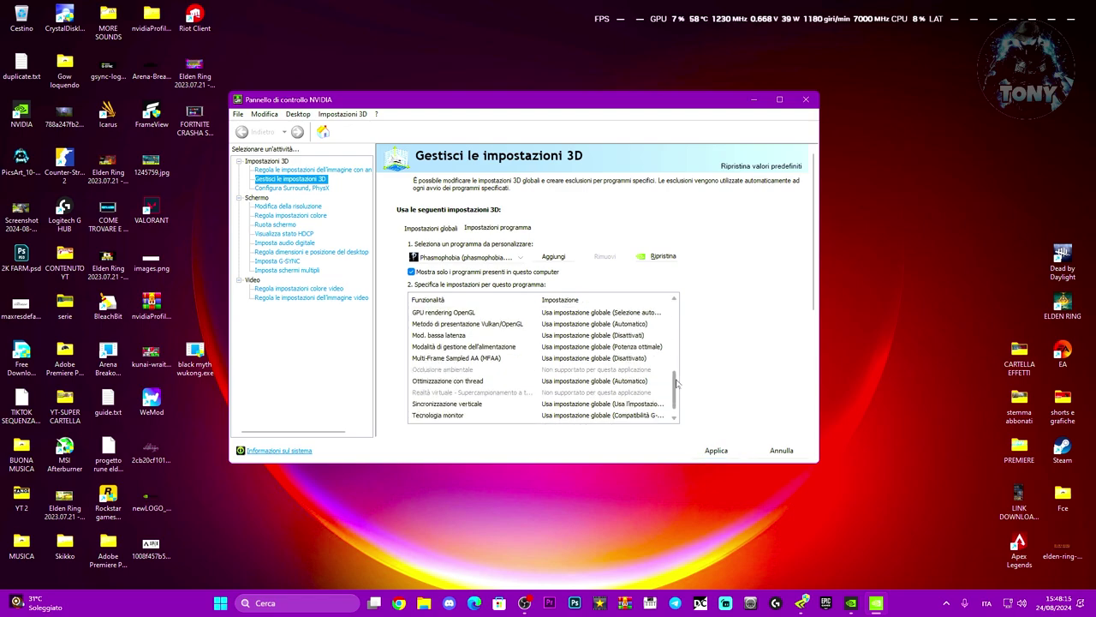
click(432, 336)
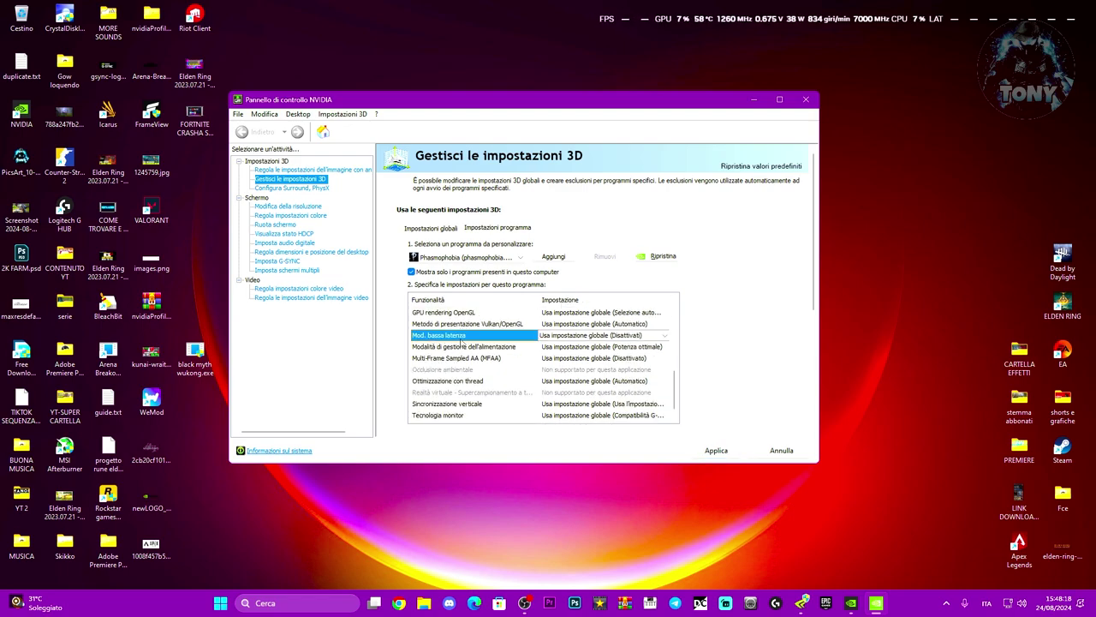
click(596, 335)
click(555, 373)
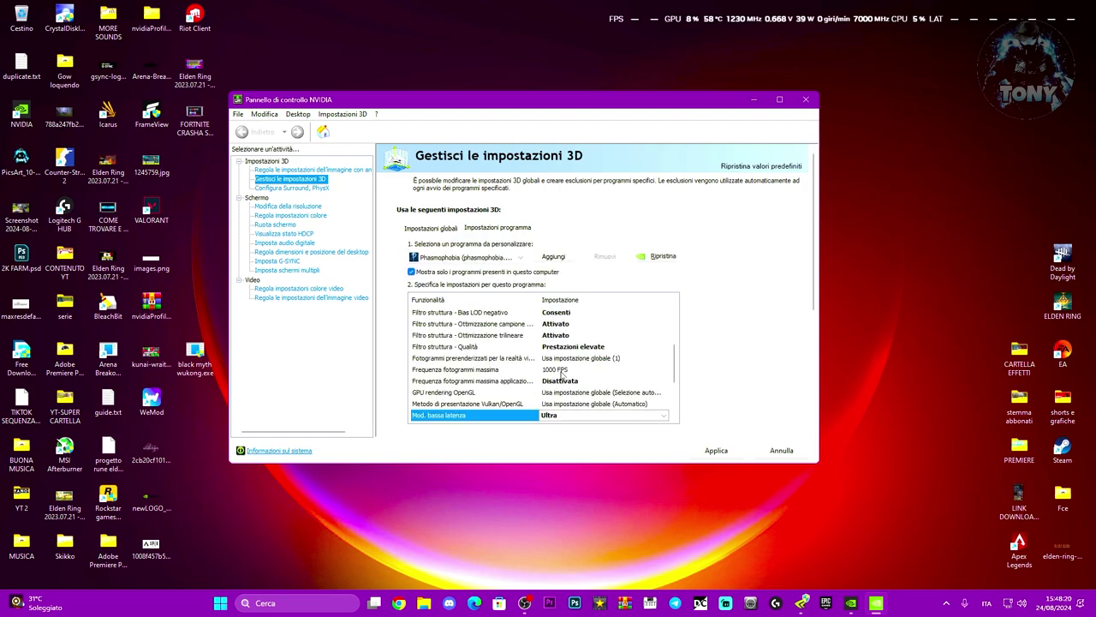
Set Ottimizzazione con thread to Automatico for the Phasmophobia program profile
scroll(677, 377, down, 2)
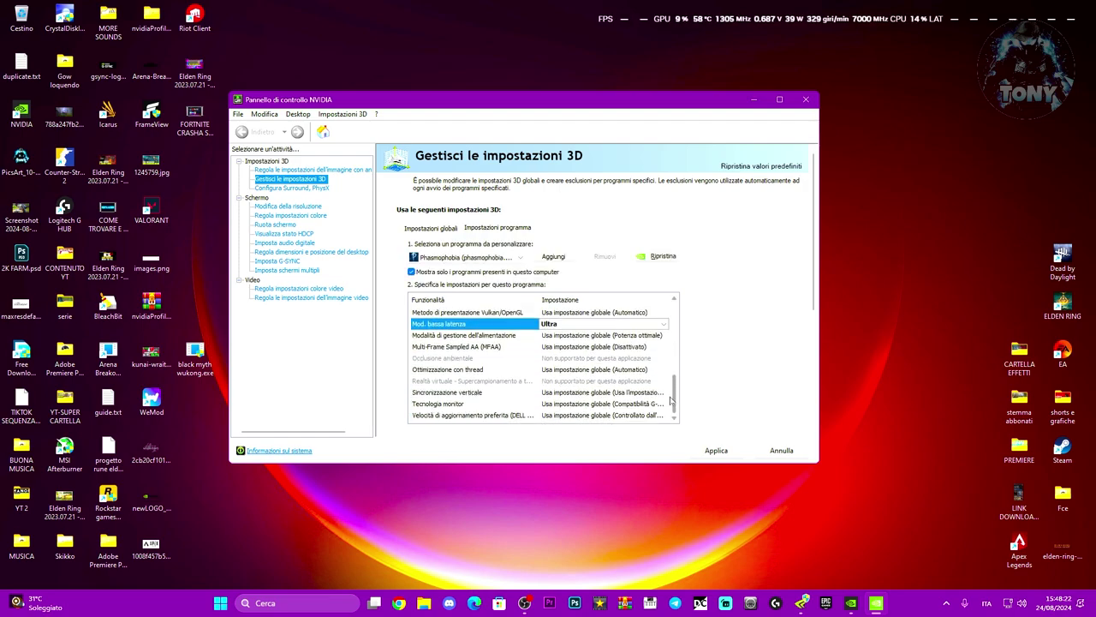
click(444, 371)
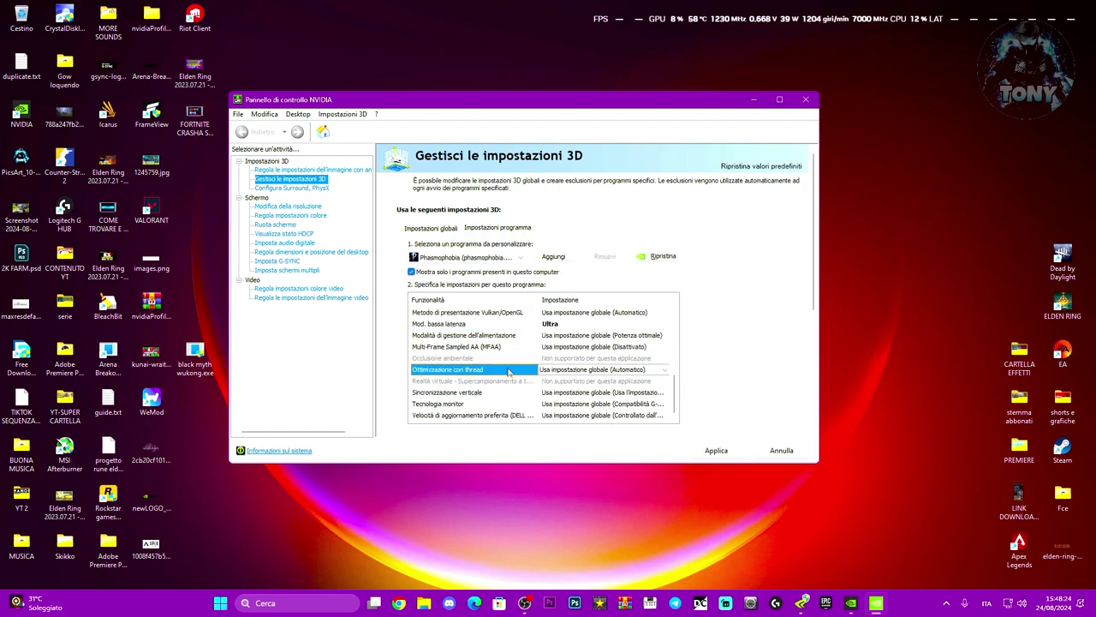
click(592, 372)
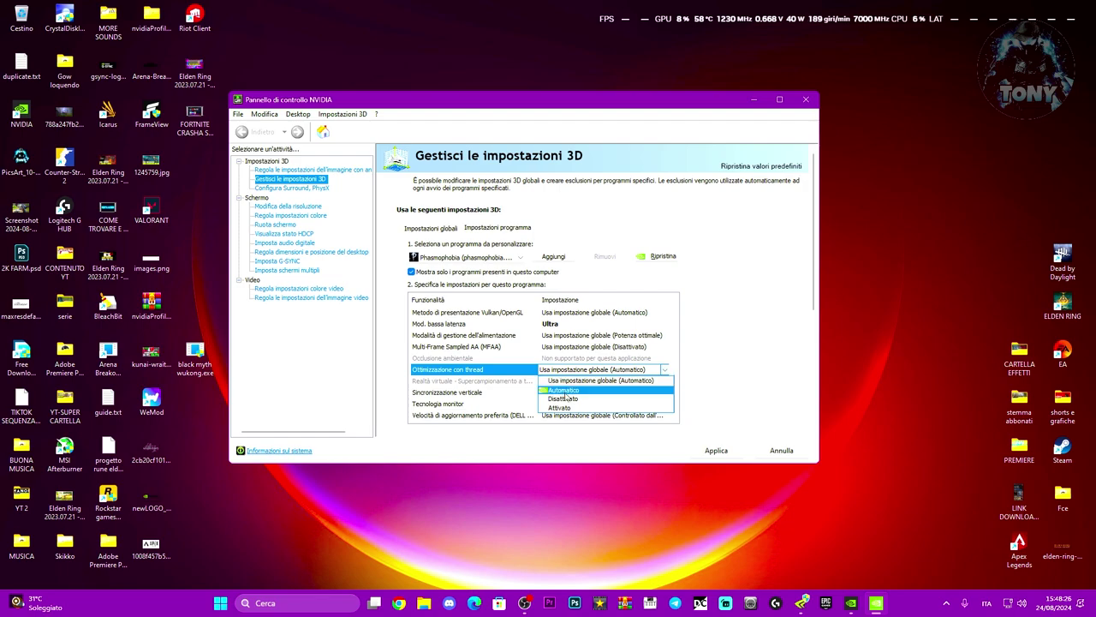
click(564, 390)
Set Sincronizzazione verticale to Disattivato and Tecnologia monitor to Compatibilità G-SYNC
scroll(676, 396, down, 5)
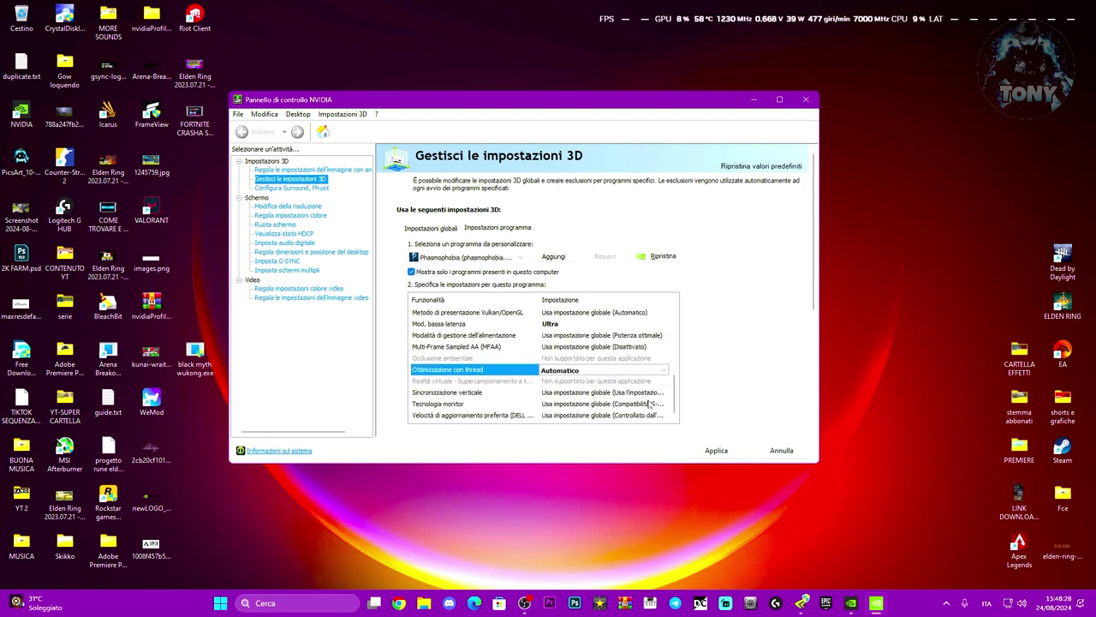
click(480, 392)
click(558, 392)
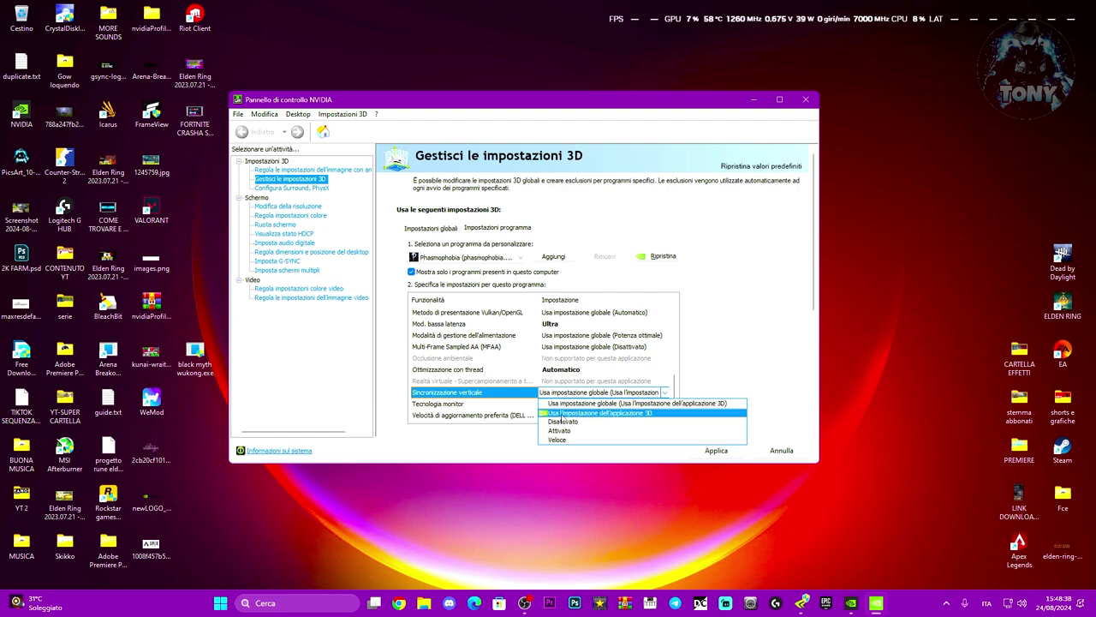
click(567, 428)
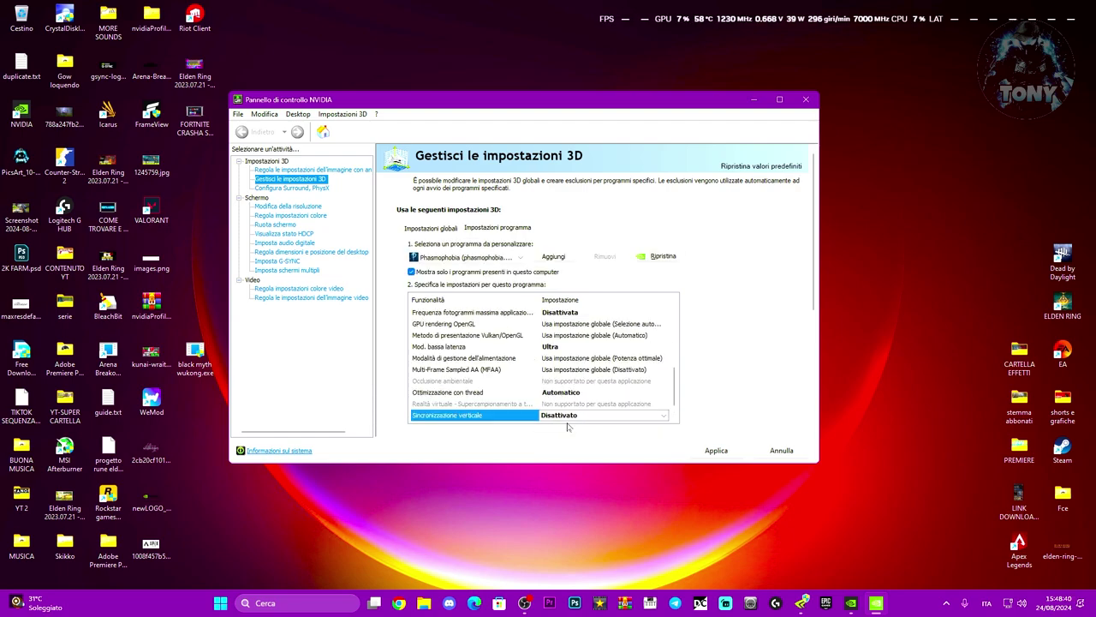
scroll(673, 414, down, 1)
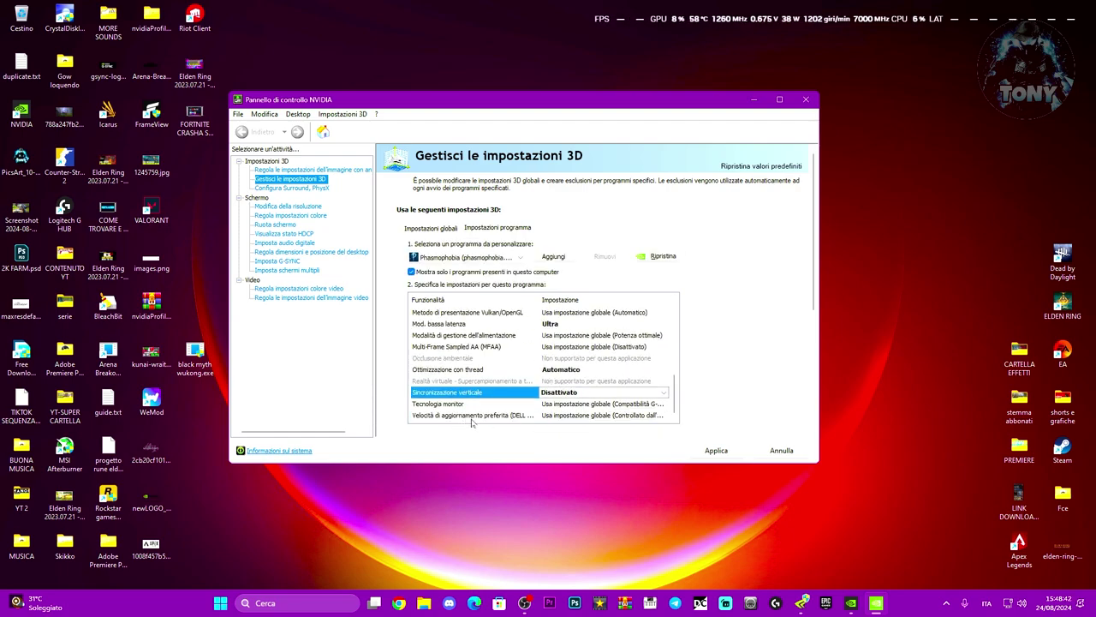
click(578, 403)
click(577, 404)
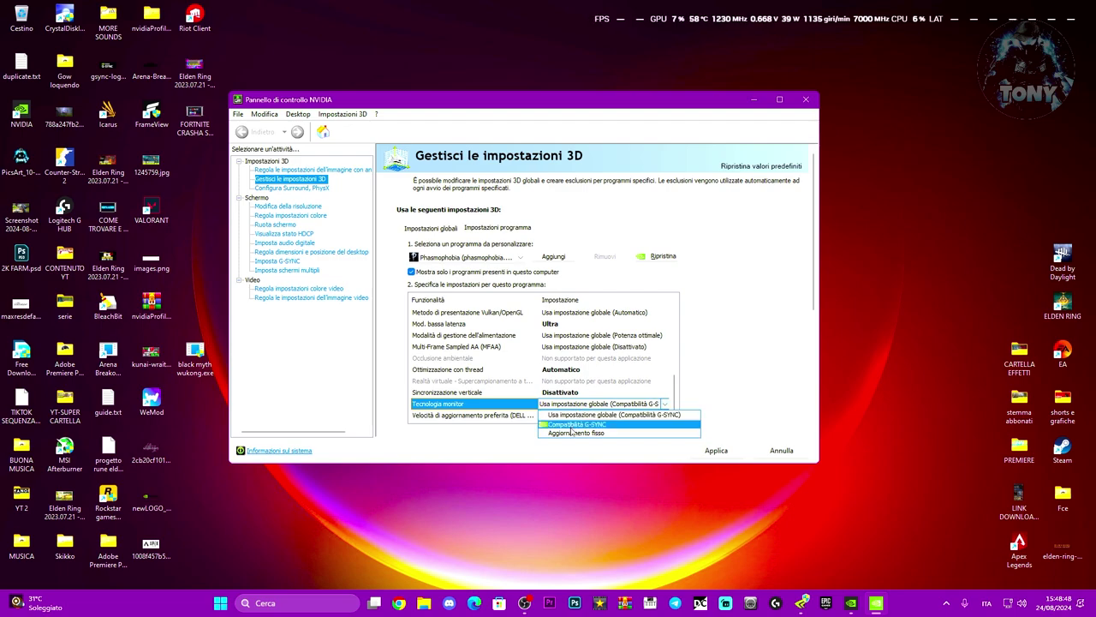
click(572, 425)
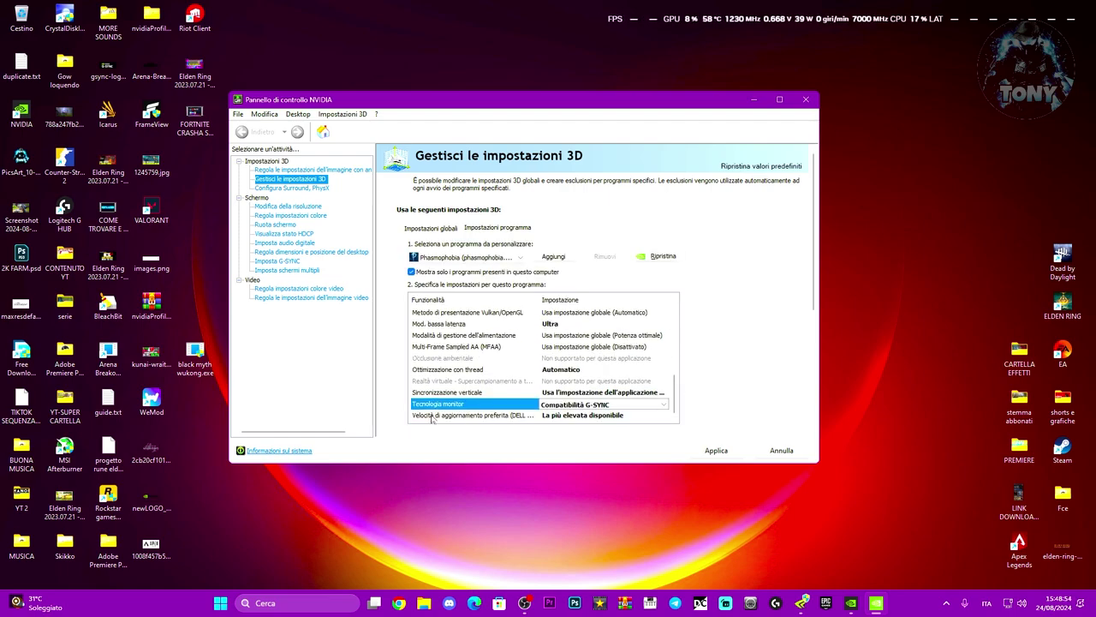
Keep Velocità di aggiornamento preferita at La più elevata disponibile, and apply the Phasmophobia 3D settings
click(572, 417)
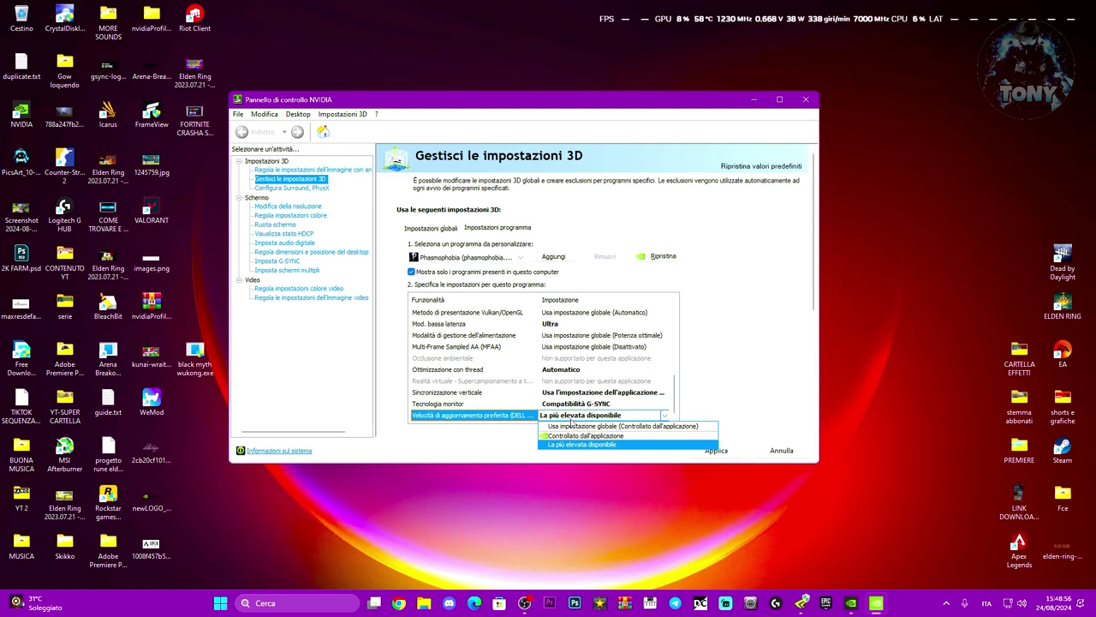
click(571, 418)
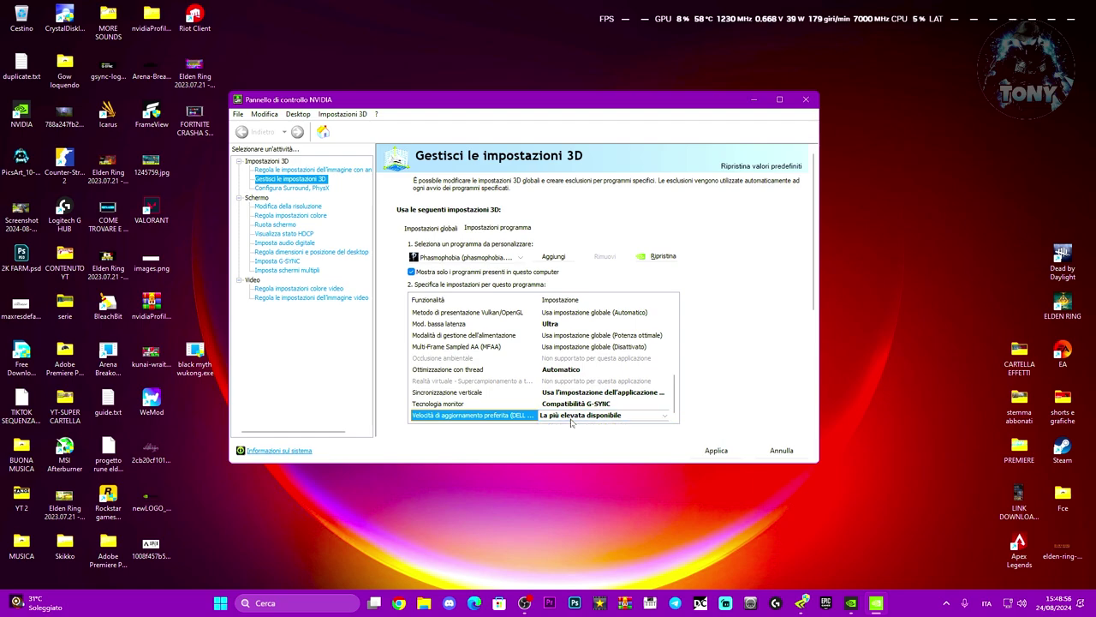
click(718, 453)
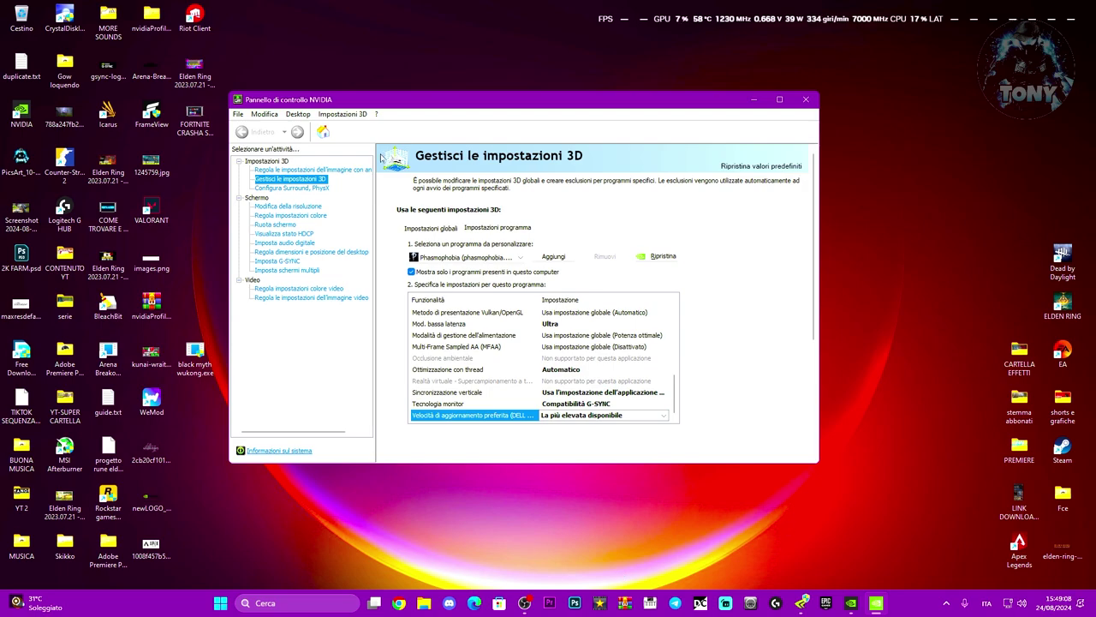
click(806, 99)
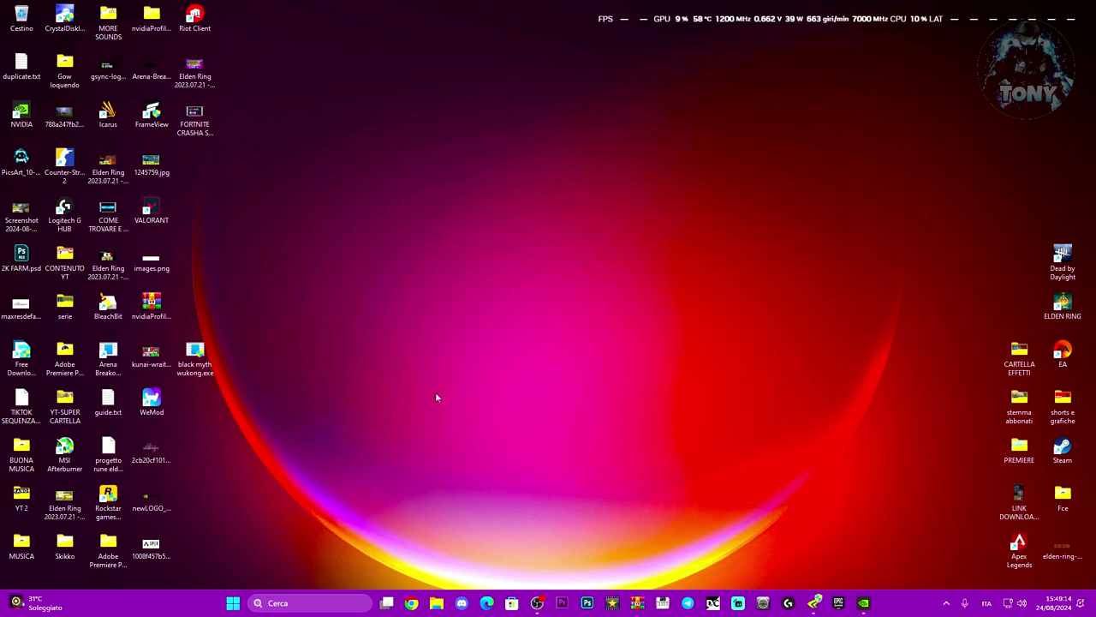
Extract nvidiaProfileInspector.zip from the desktop into an nvidiaProfileInspector folder using WinRAR
drag(161, 318, 472, 231)
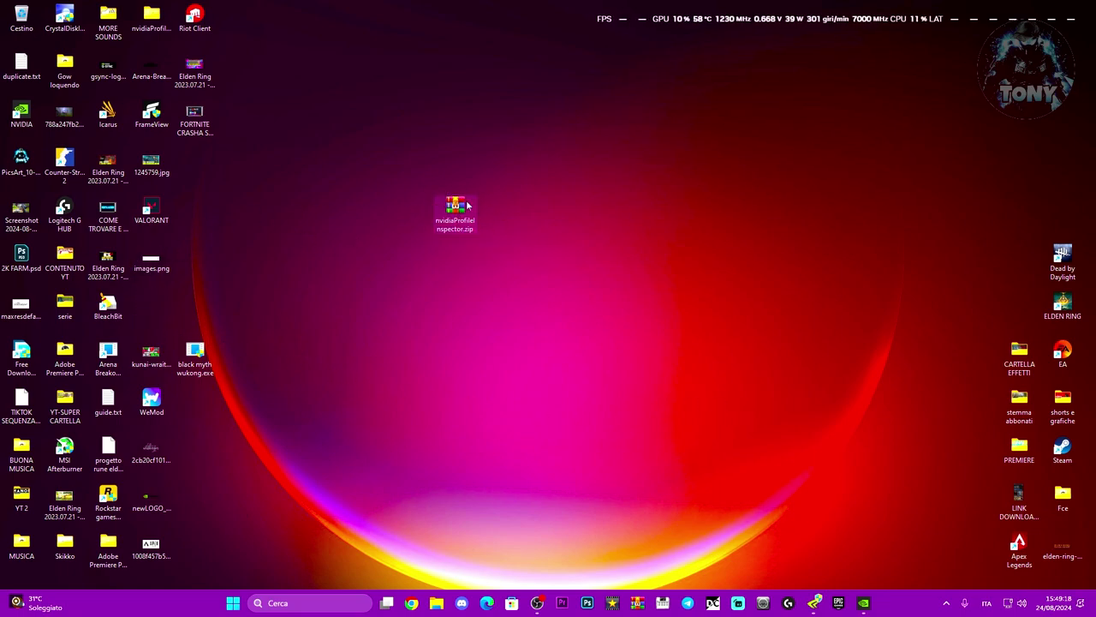
right_click(455, 210)
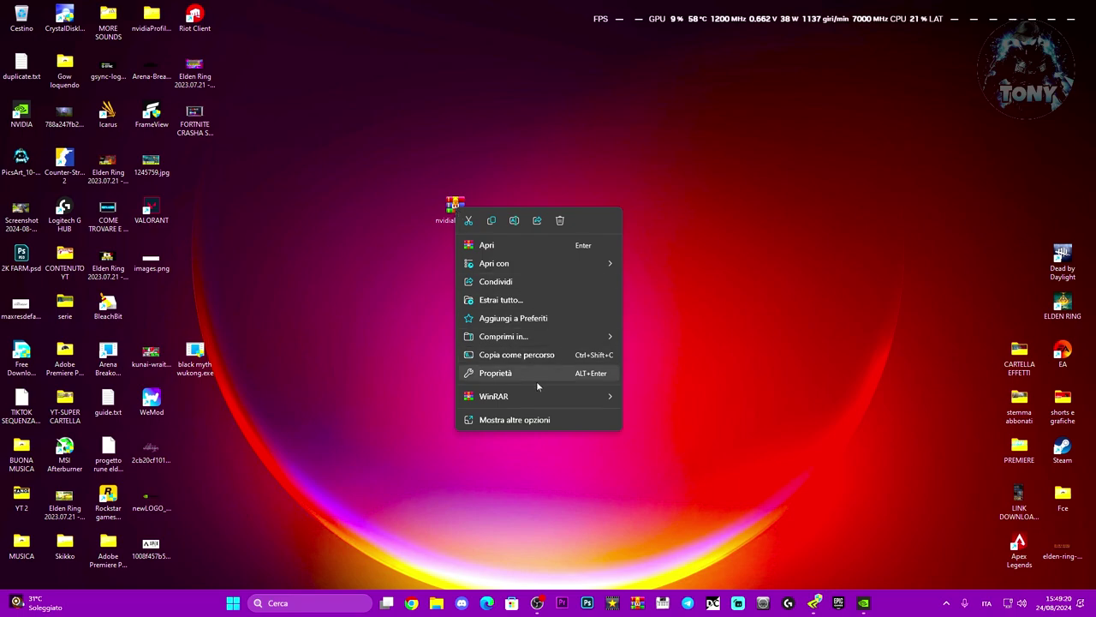
mouse_move(527, 395)
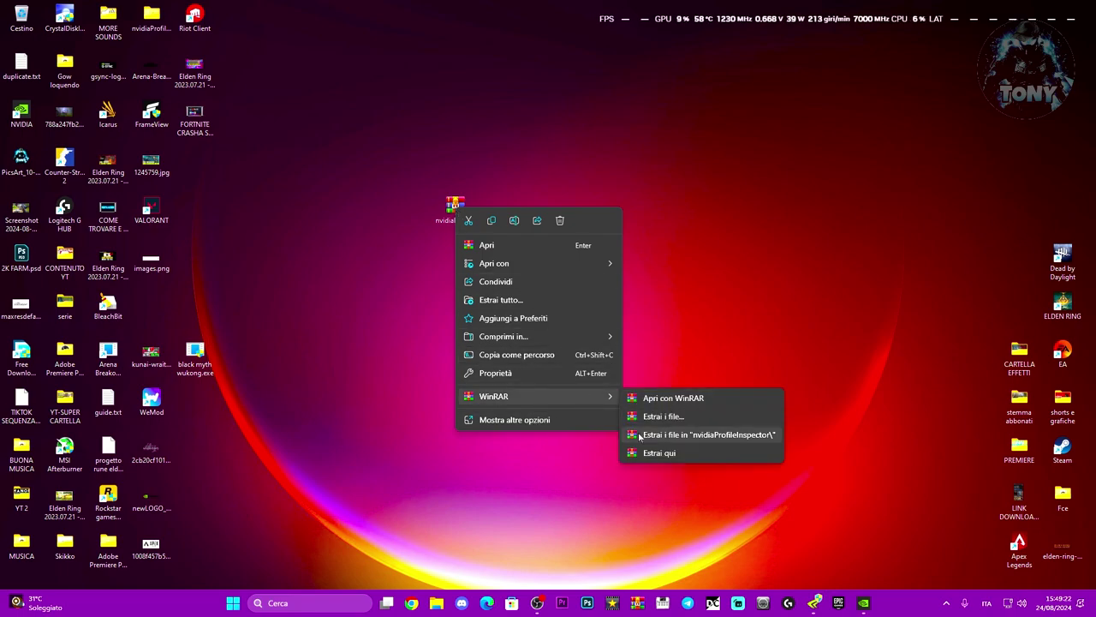
click(757, 436)
Open the extracted nvidiaProfileInspector folder and launch nvidiaProfileInspector.exe
drag(151, 16, 499, 209)
double_click(509, 215)
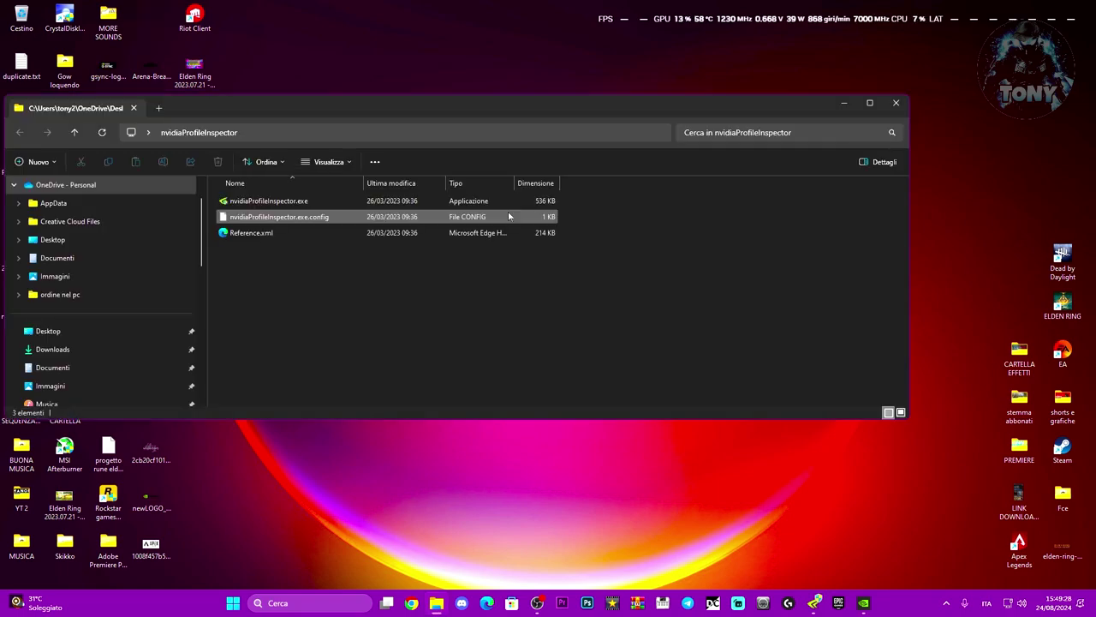
click(341, 201)
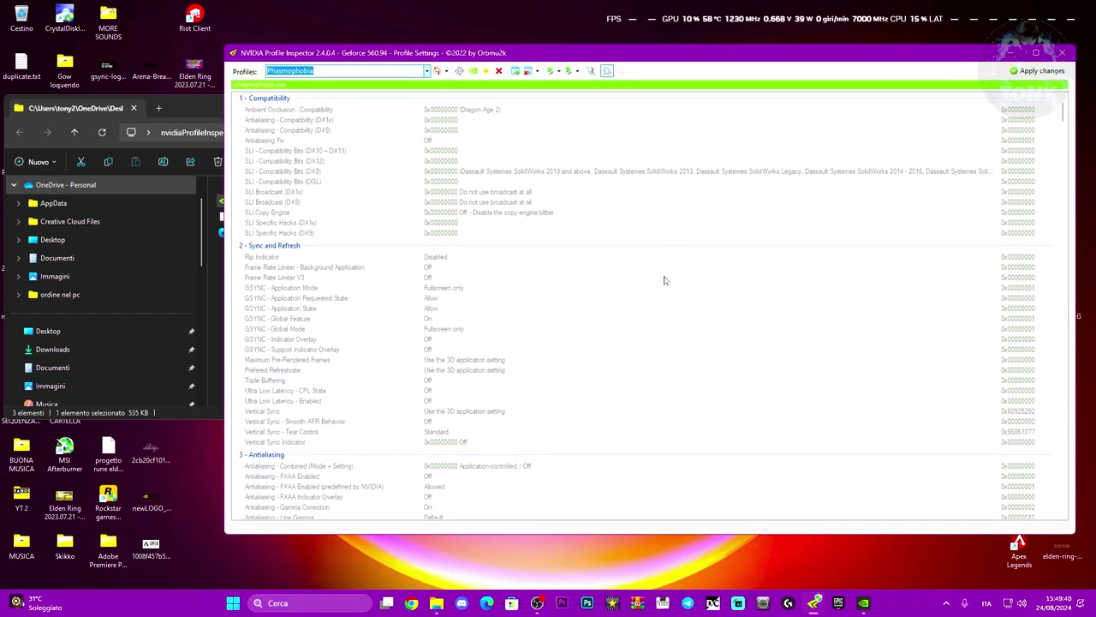
In the Phasmophobia profile, set Antialiasing - Transparency Supersampling to 0x00000008 AA_MODE_REPLAY_MODE_ALL
scroll(662, 273, down, 3)
scroll(662, 273, down, 4)
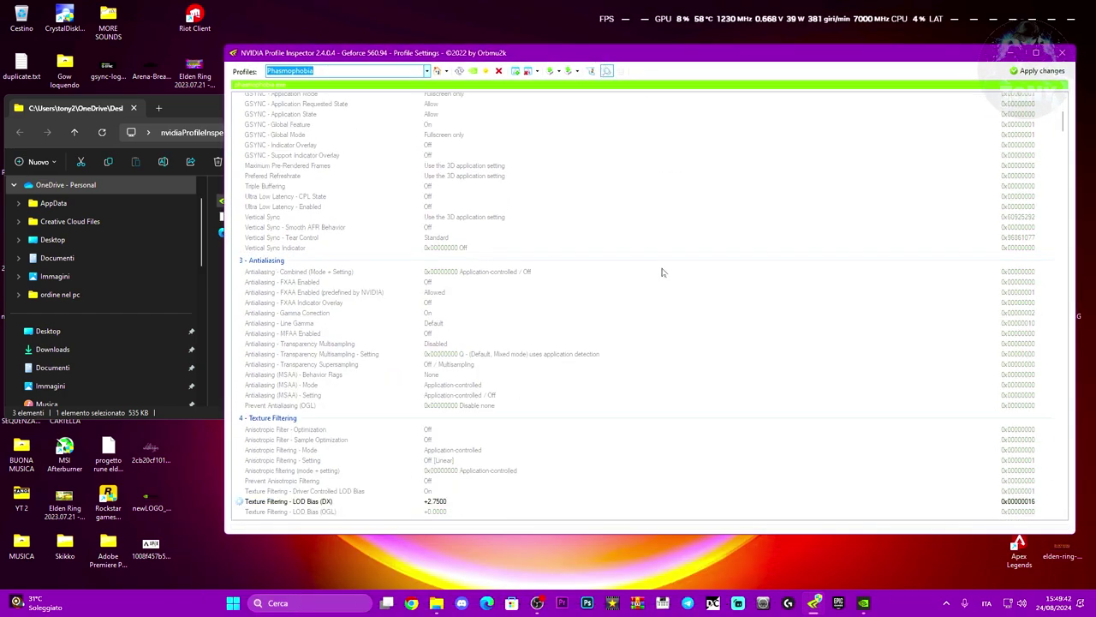
scroll(661, 272, down, 1)
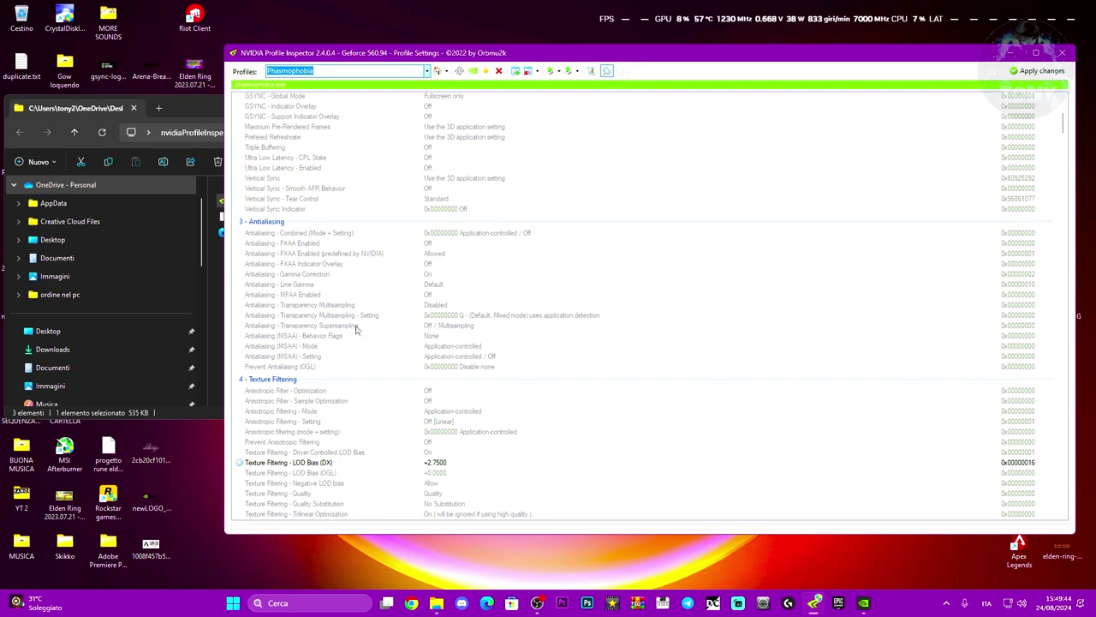
click(254, 327)
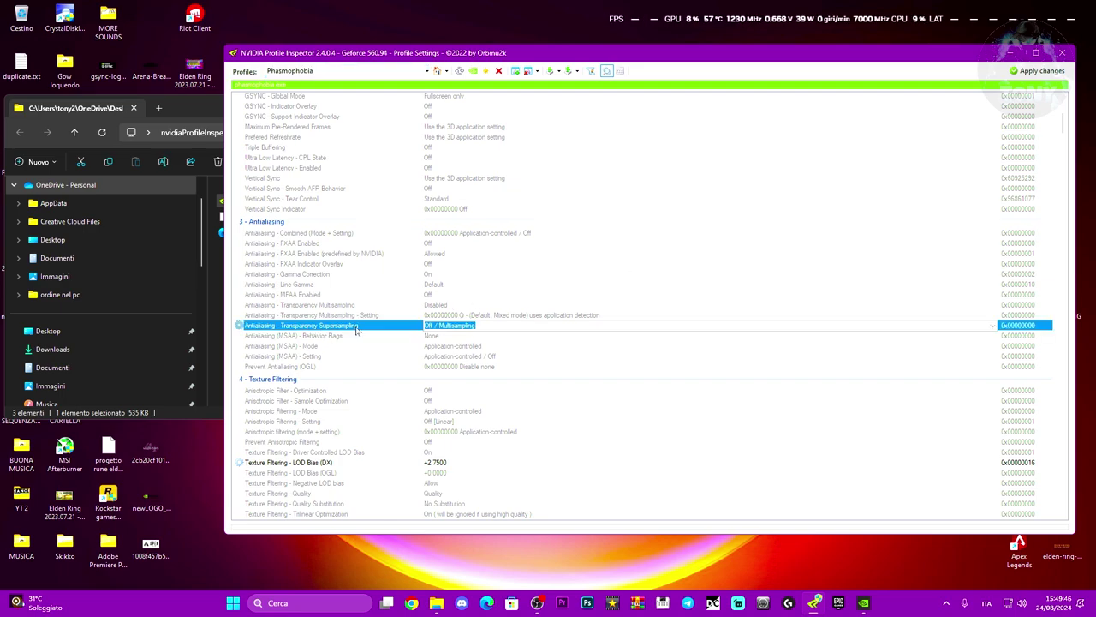
click(992, 325)
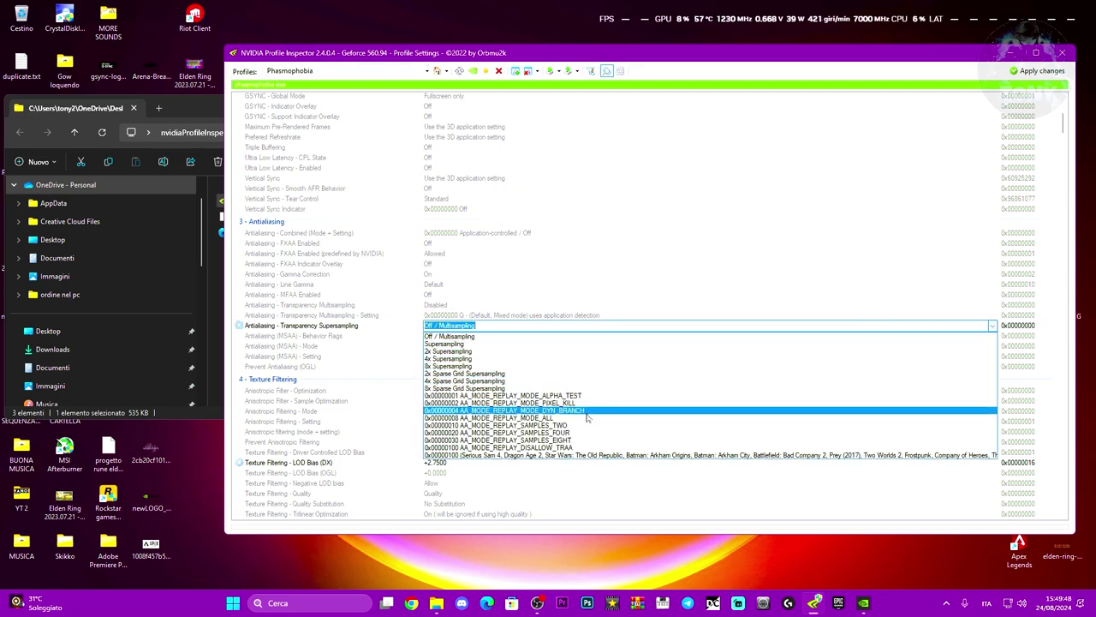
click(452, 419)
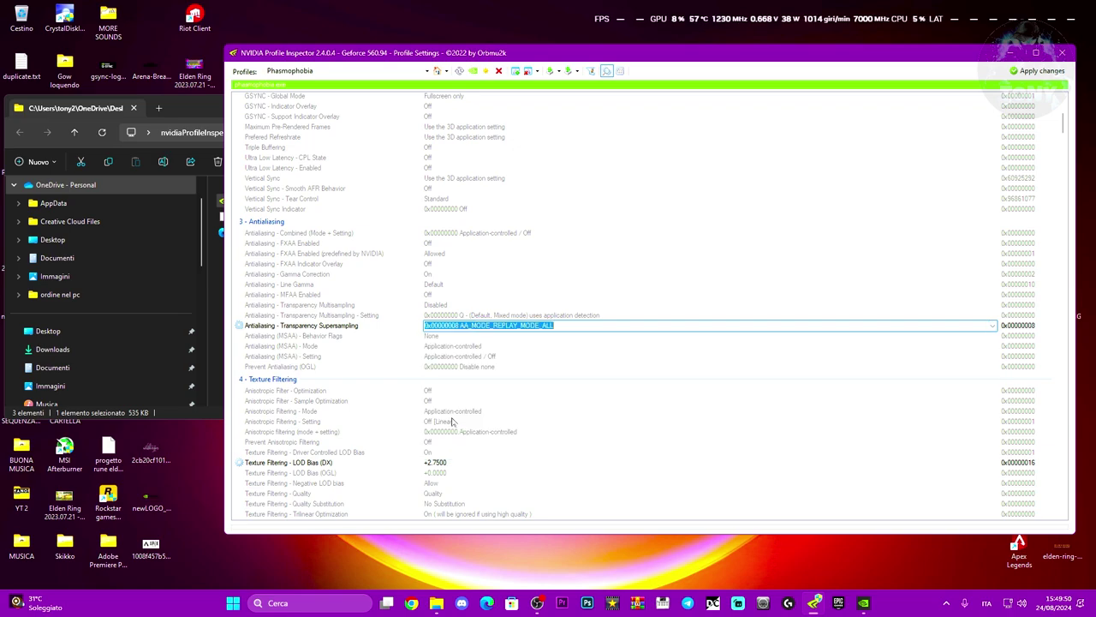
Set Texture Filtering - LOD Bias (OGL) to +2.7500 in the Phasmophobia profile, matching the LOD Bias (DX) value
scroll(451, 421, down, 2)
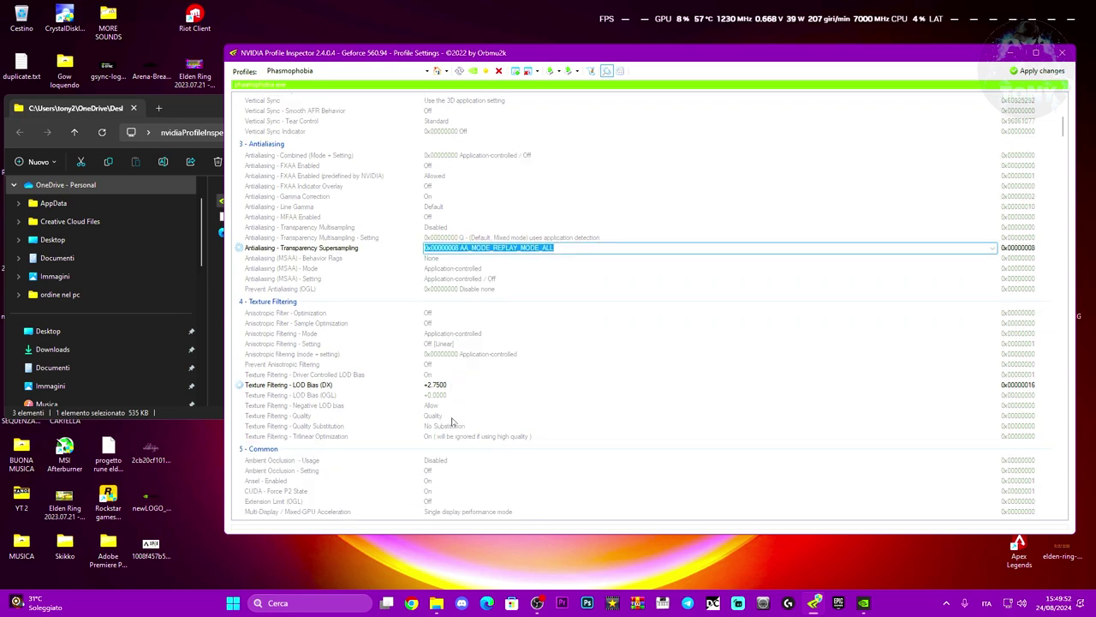
click(264, 386)
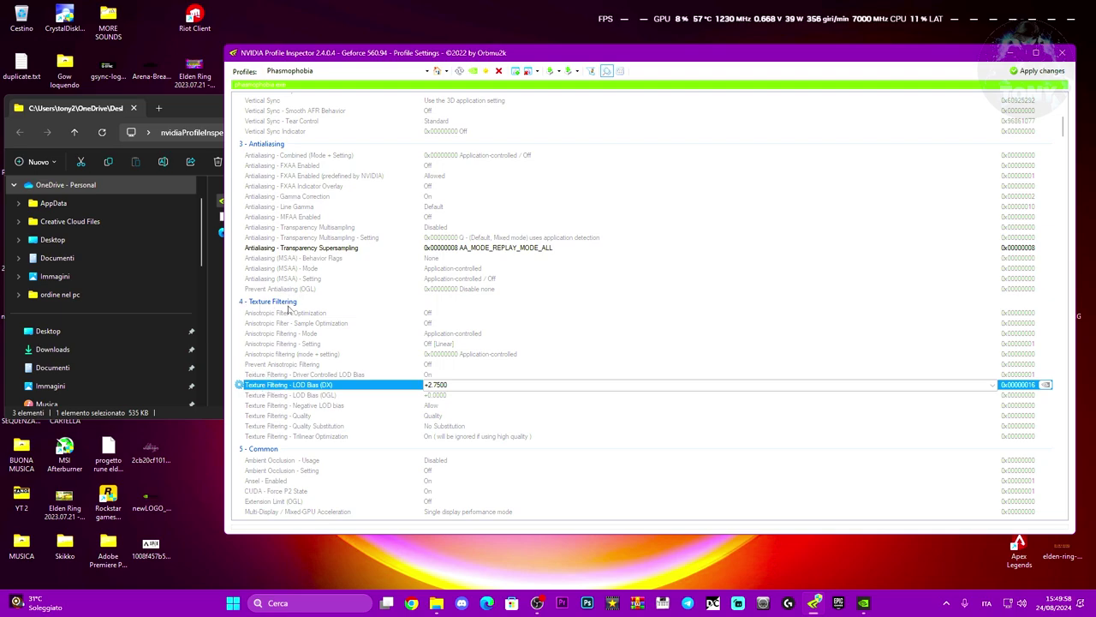
click(460, 400)
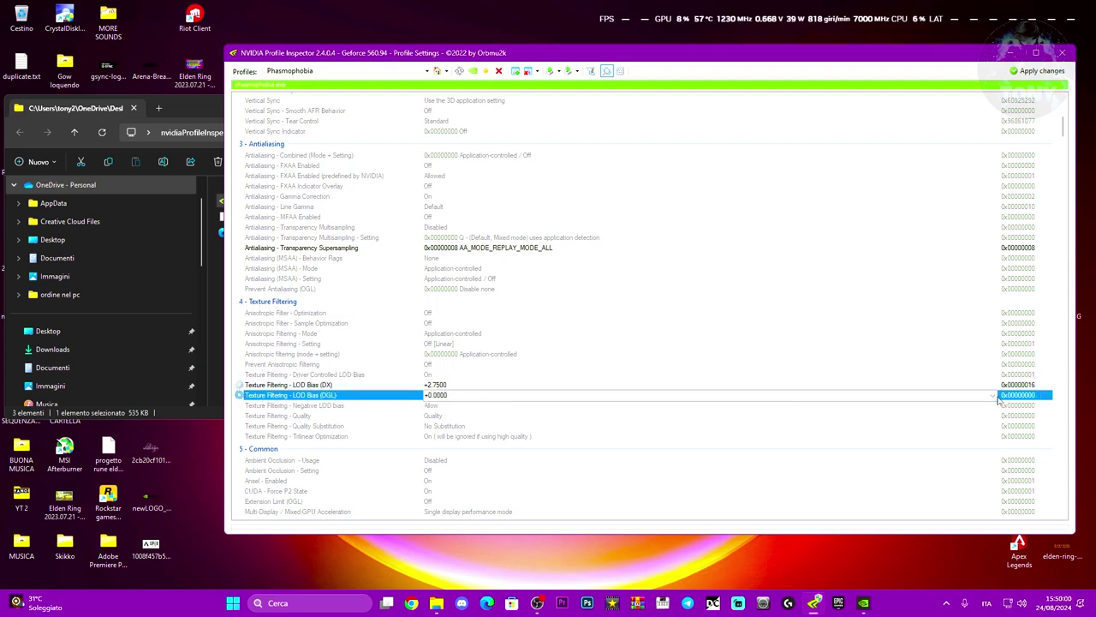
click(571, 394)
scroll(536, 359, down, 6)
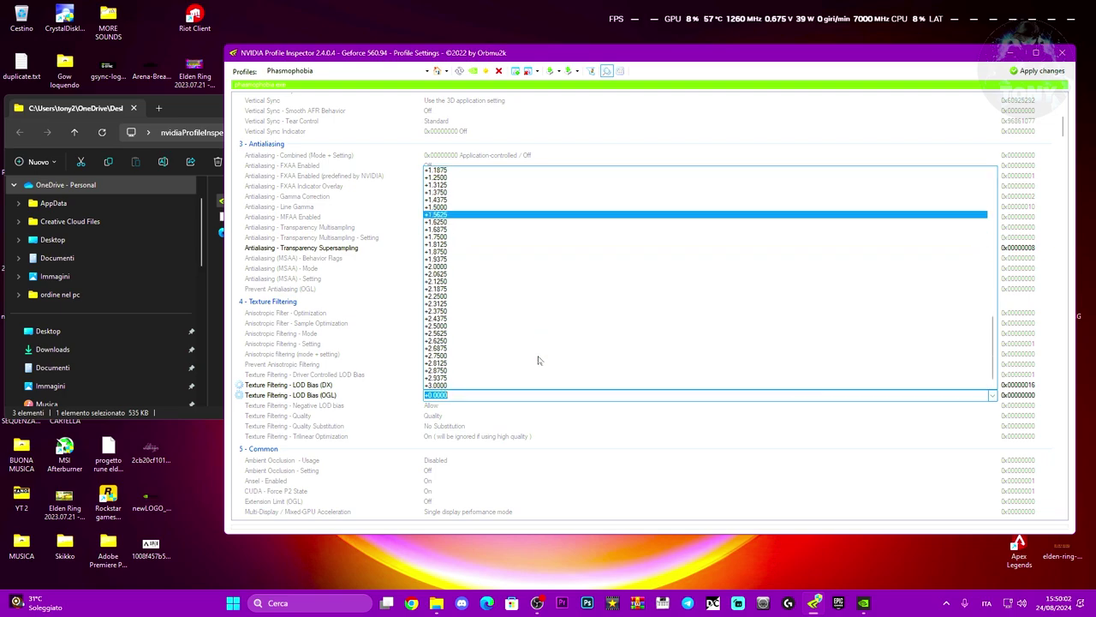
click(442, 354)
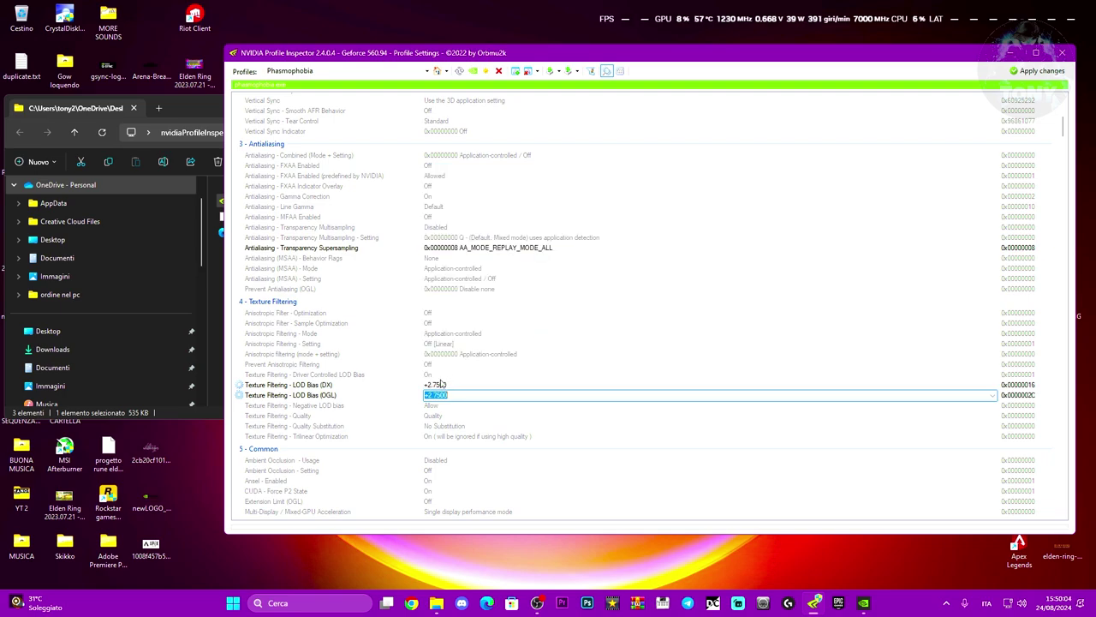
click(442, 385)
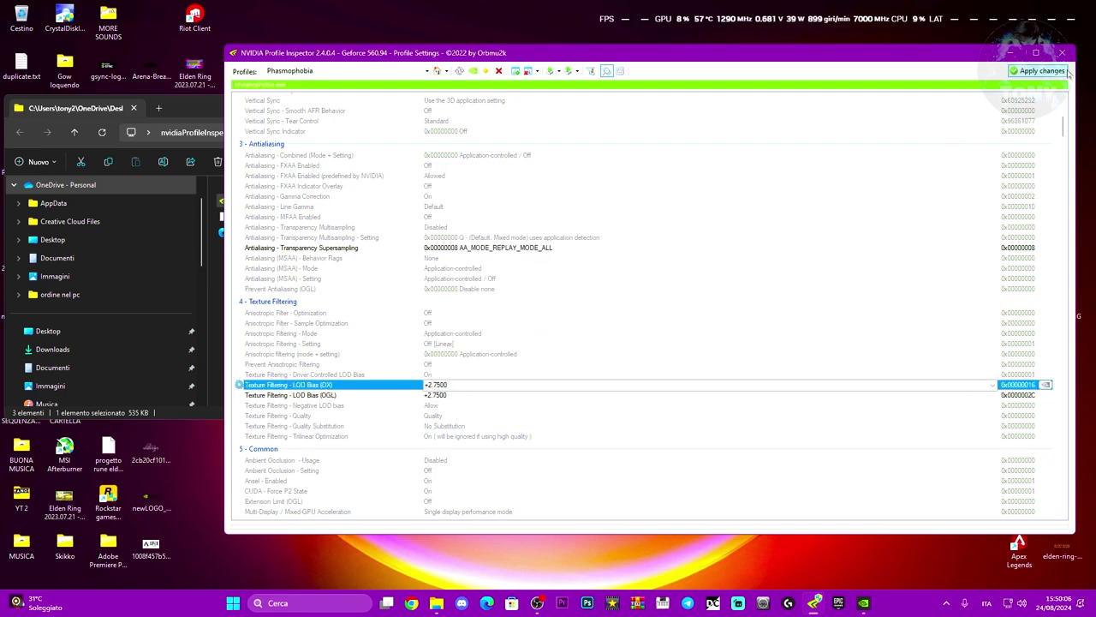
Apply the Phasmophobia profile changes, and close NVIDIA Profile Inspector and its folder window
click(1034, 73)
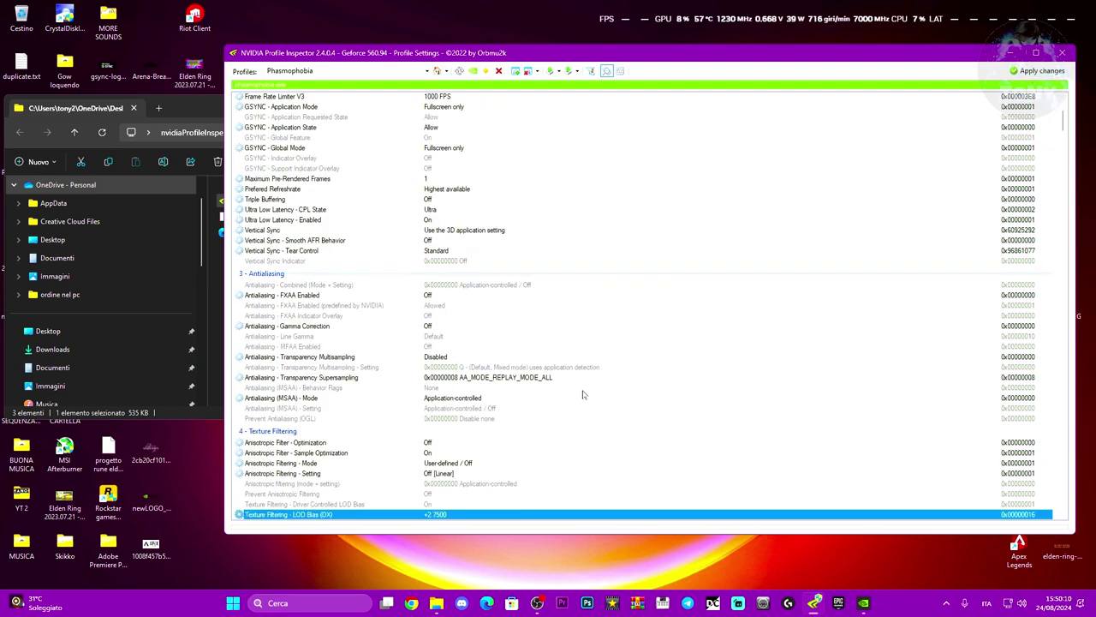
click(1060, 54)
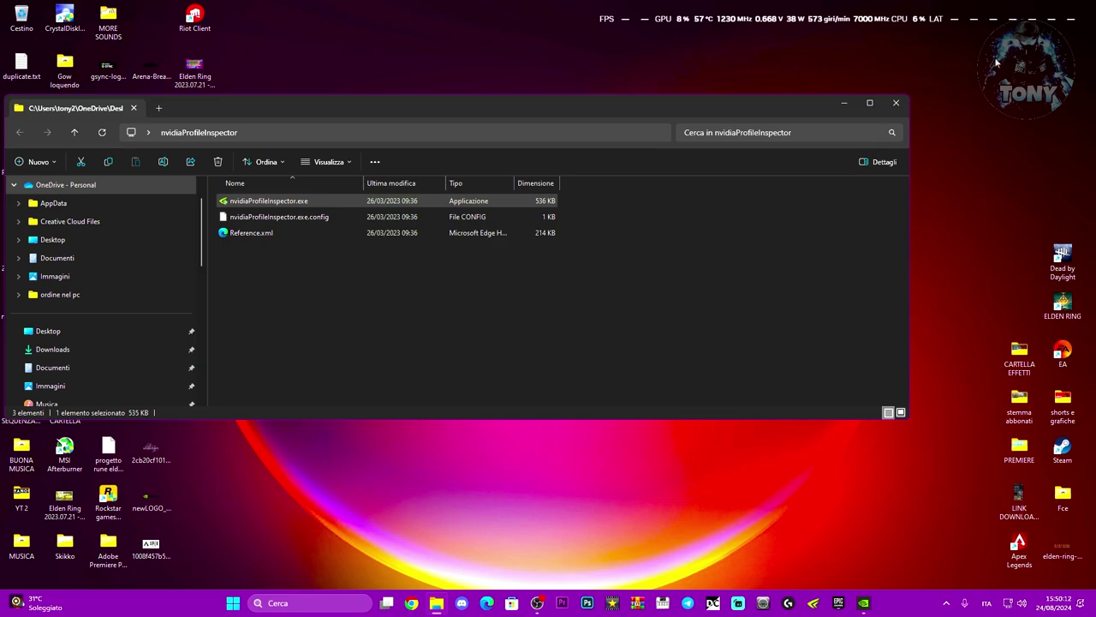
click(886, 108)
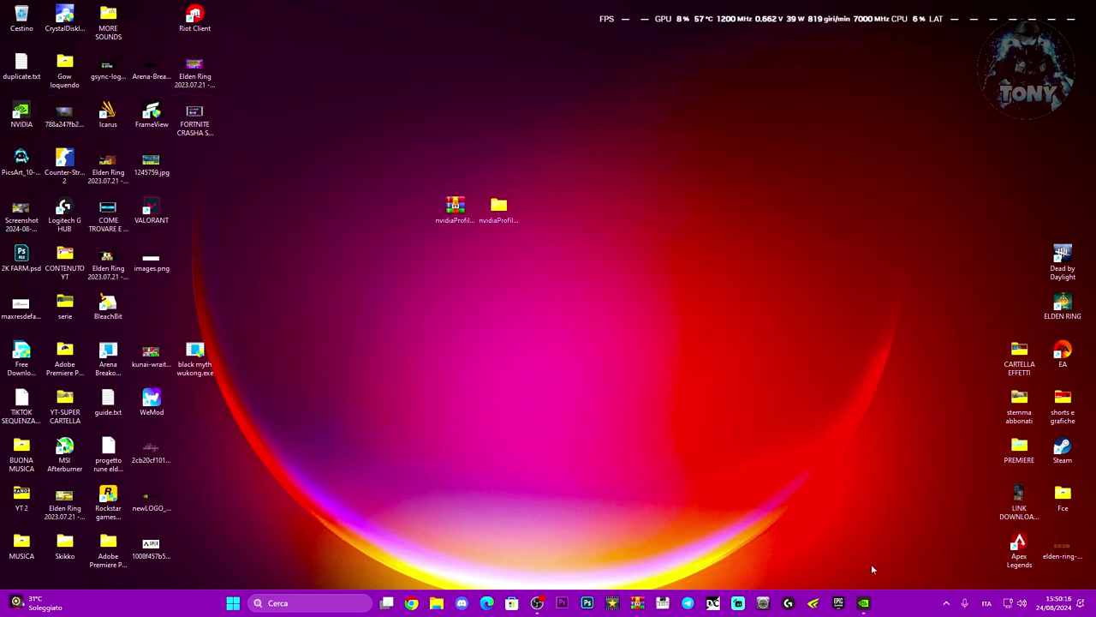
Switch to the NVIDIA App, optimise Phasmophobia at the maximum Prestazioni level, and review the resulting in-game settings
click(864, 603)
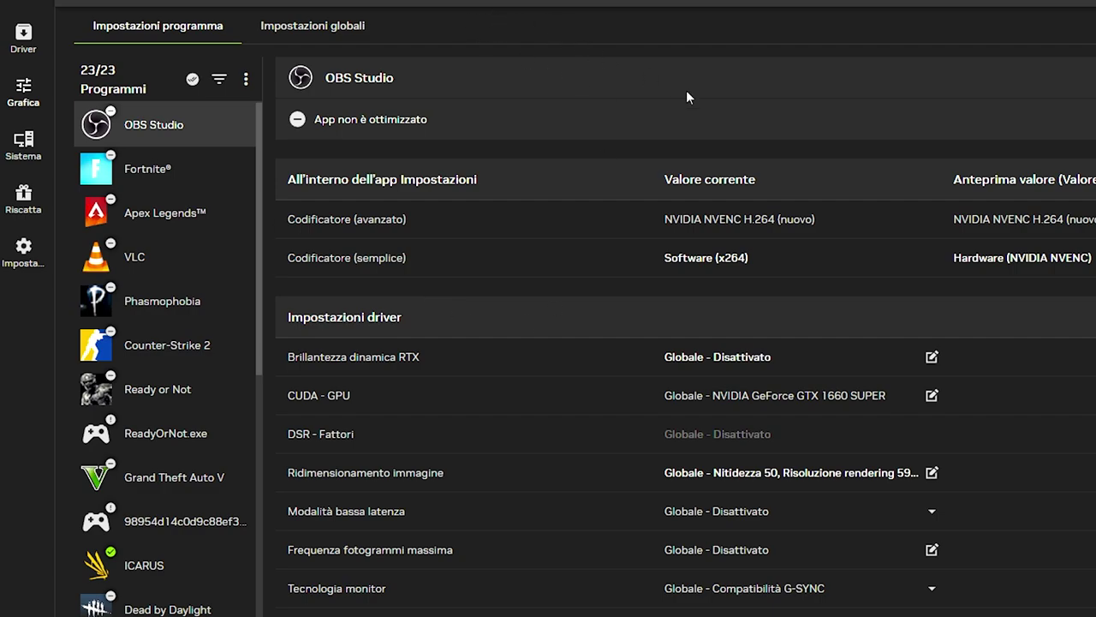
click(158, 315)
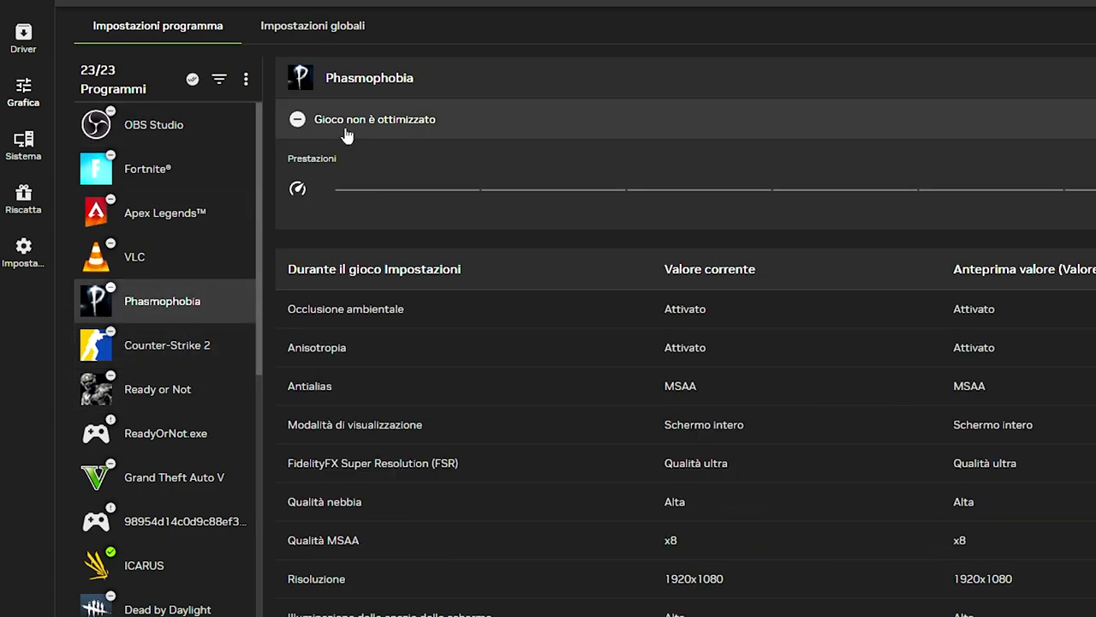
click(333, 190)
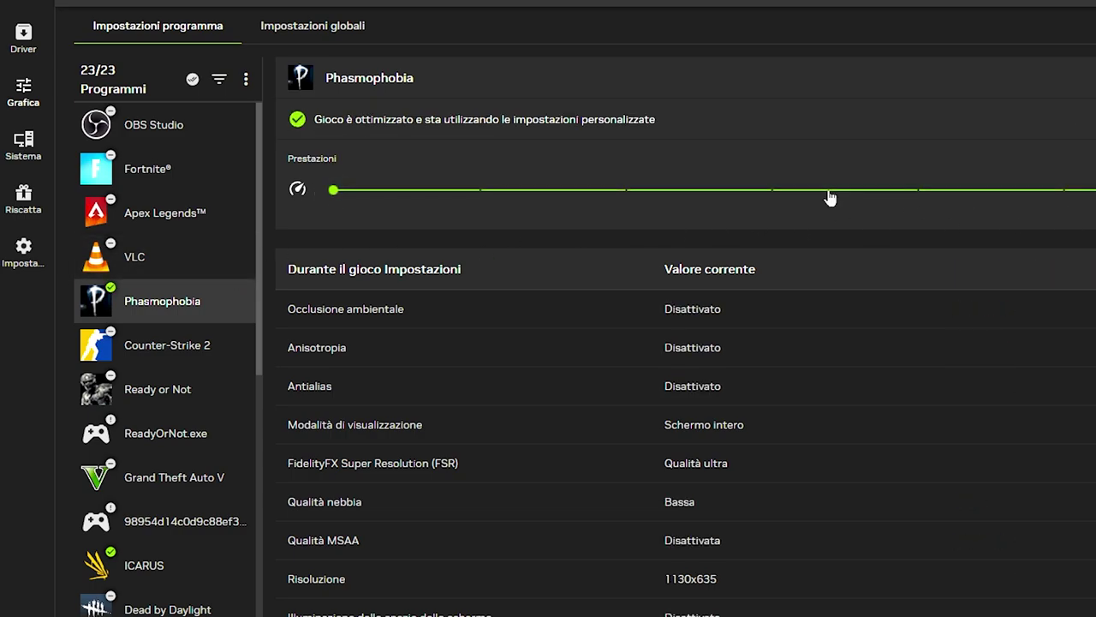
scroll(798, 436, down, 8)
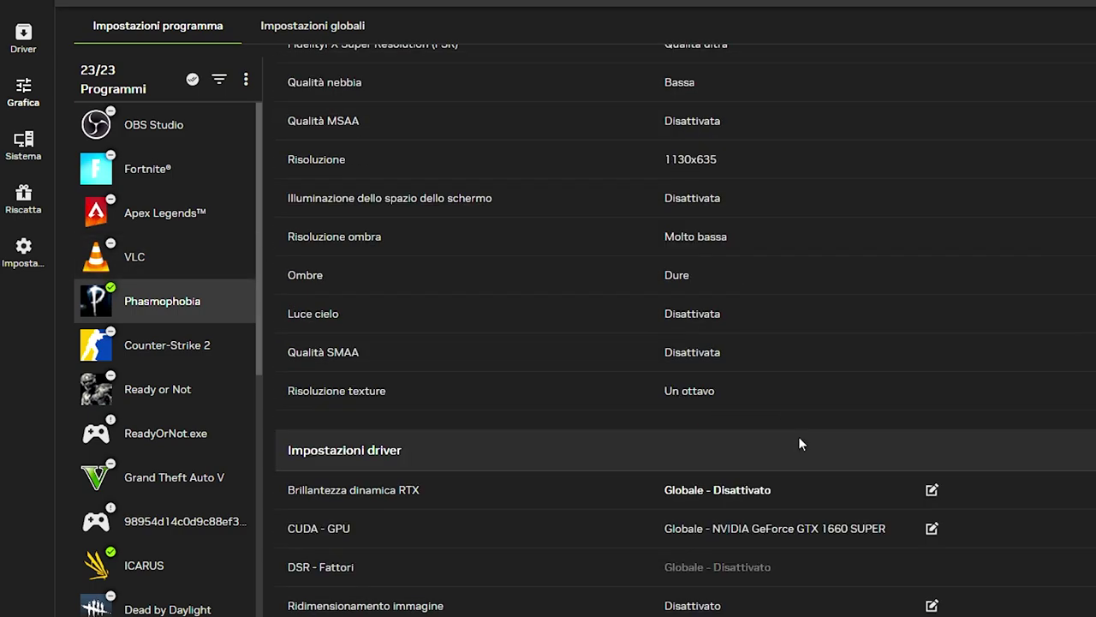
scroll(800, 438, up, 8)
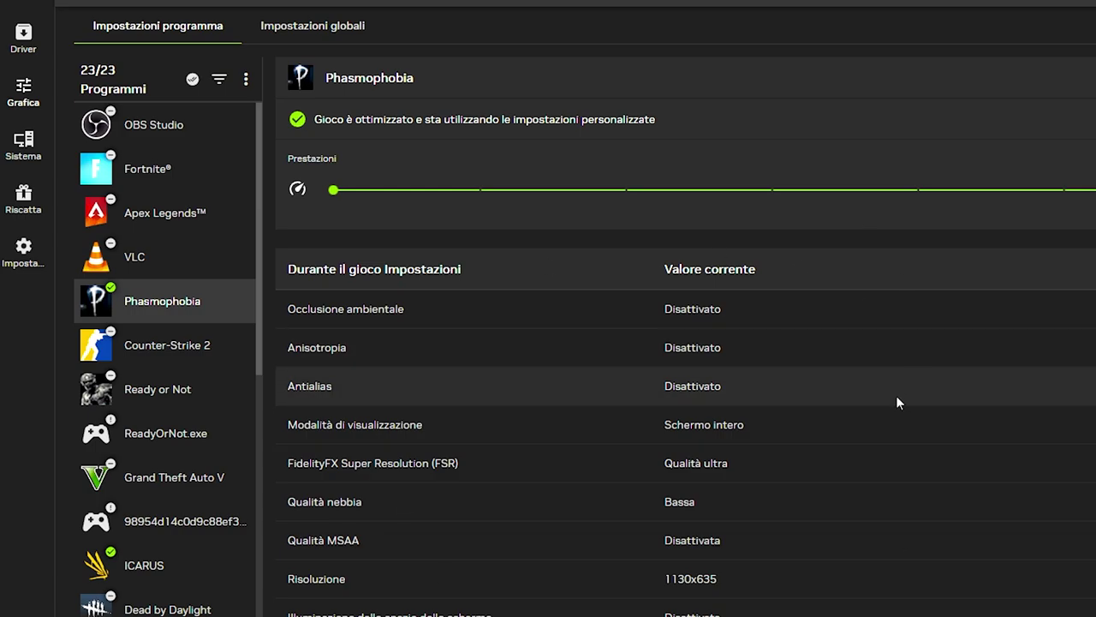